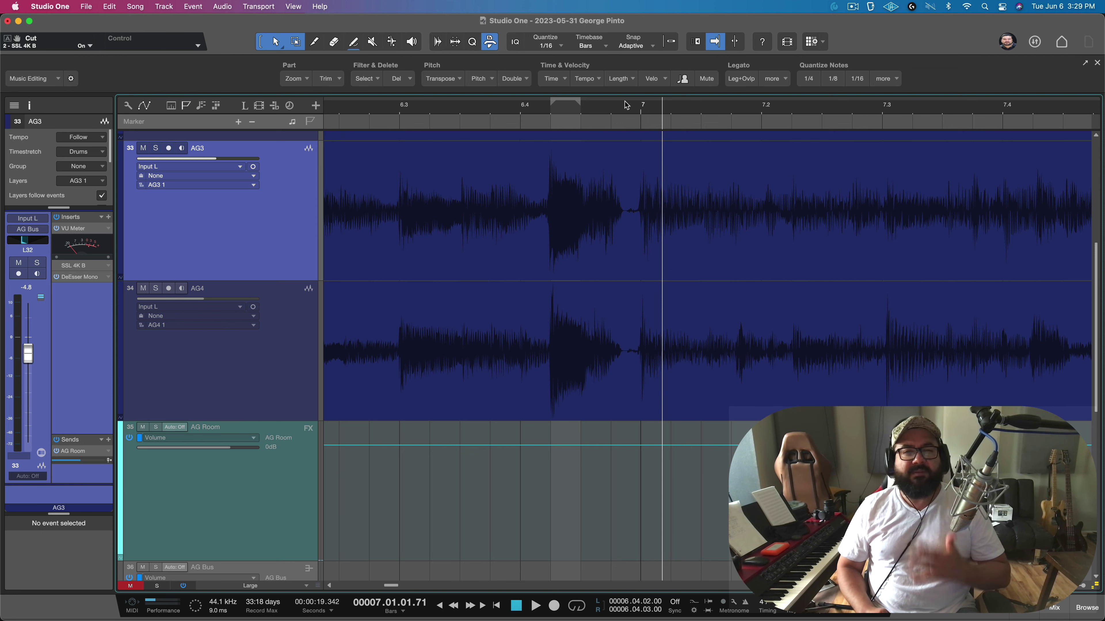
- Open the Macro Organizer and start a new macro
{"action": "left_click_drag", "start_coordinate": [626, 105], "coordinate": [626, 114]}
{"action": "left_click", "coordinate": [536, 303]}
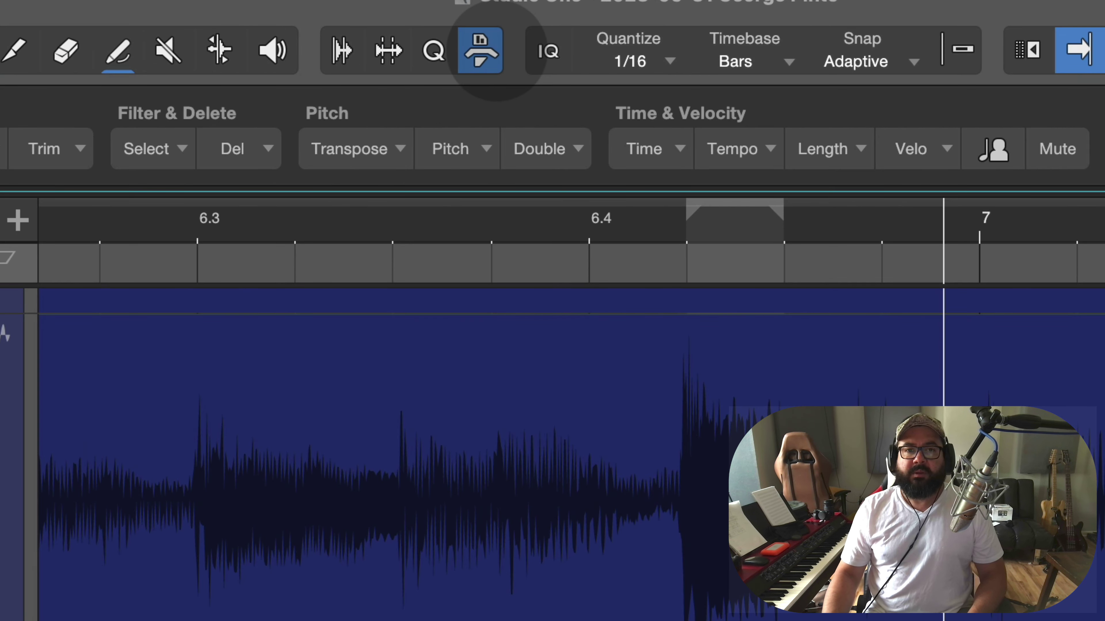
{"action": "left_click", "coordinate": [490, 42]}
{"action": "left_click", "coordinate": [480, 50]}
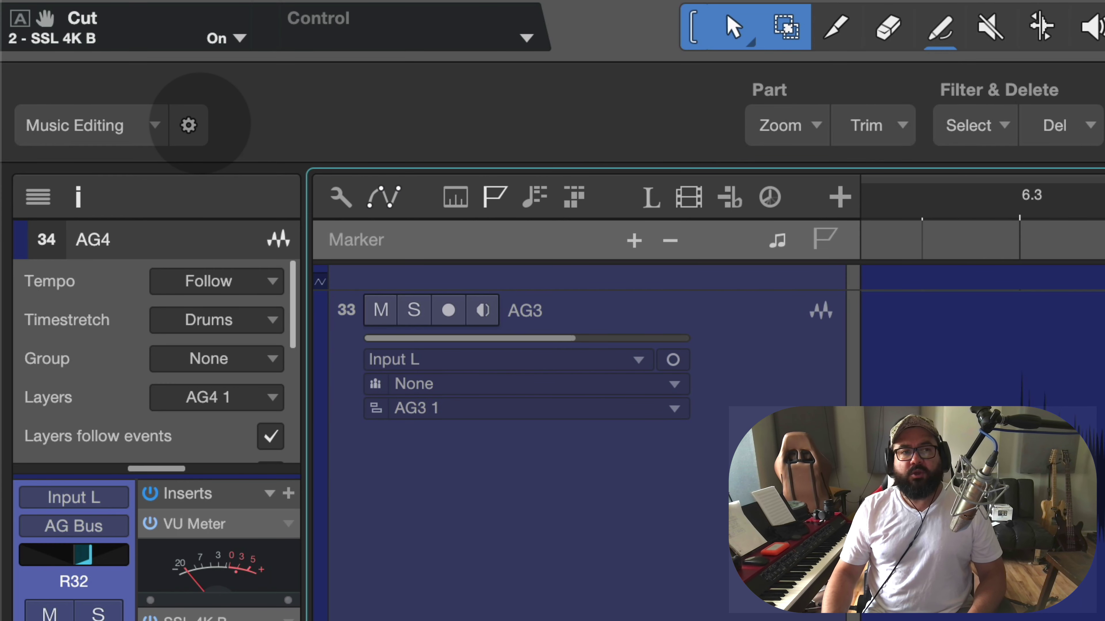
{"action": "left_click", "coordinate": [188, 125]}
{"action": "left_click", "coordinate": [188, 126]}
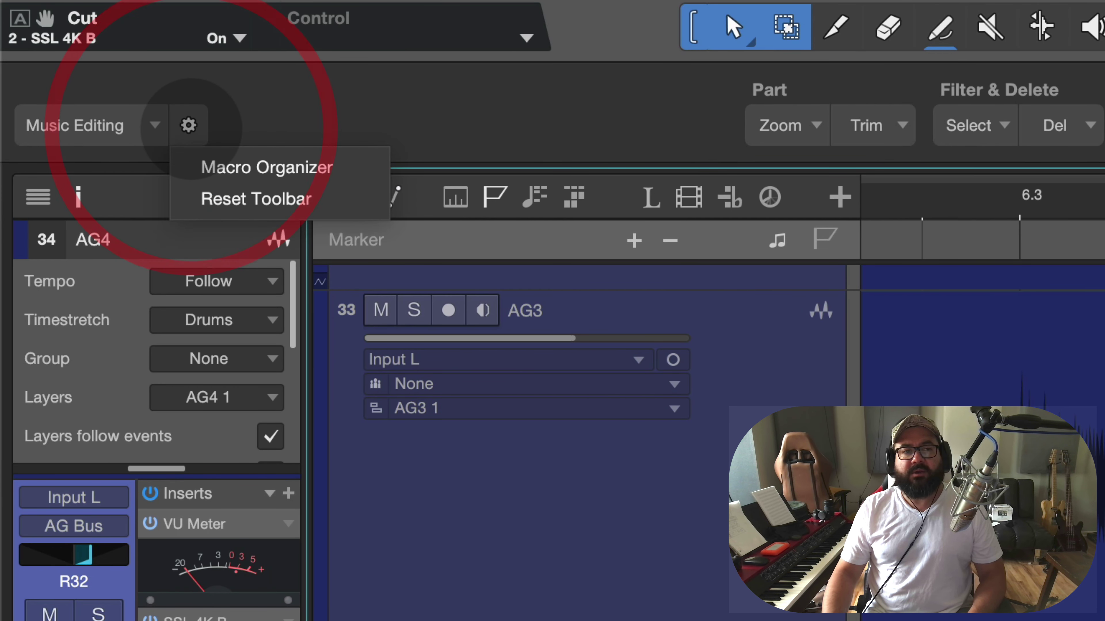
{"action": "left_click", "coordinate": [217, 168]}
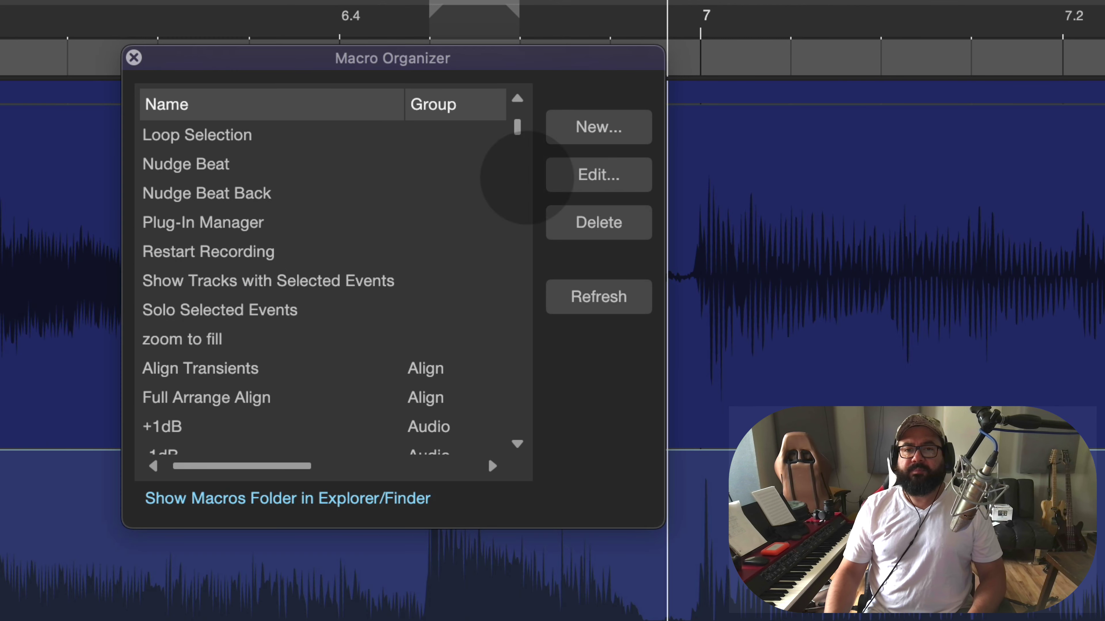
{"action": "left_click", "coordinate": [593, 126]}
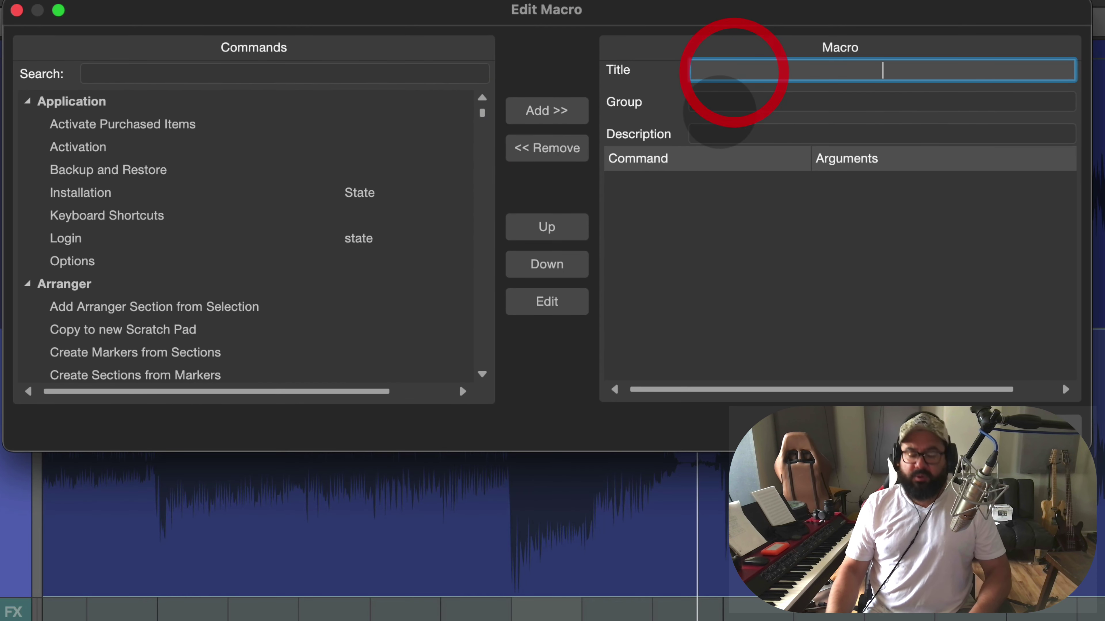
- Title the new macro "Remove Harshness from A Guitar Fretboard"
{"action": "type", "text": "R"}
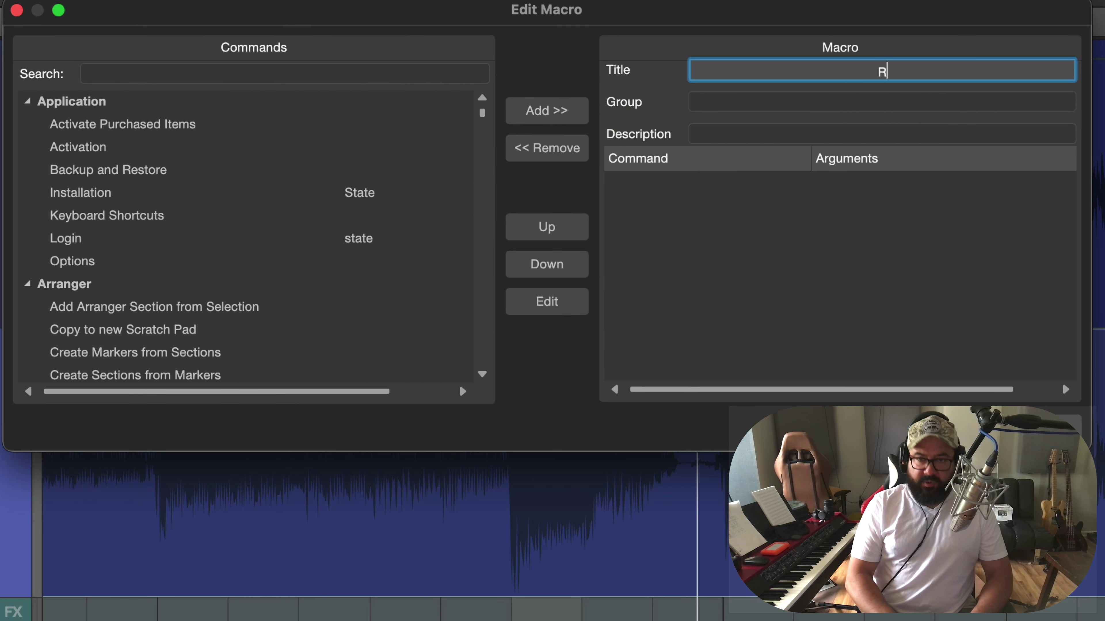
{"action": "type", "text": "emove Harsh"}
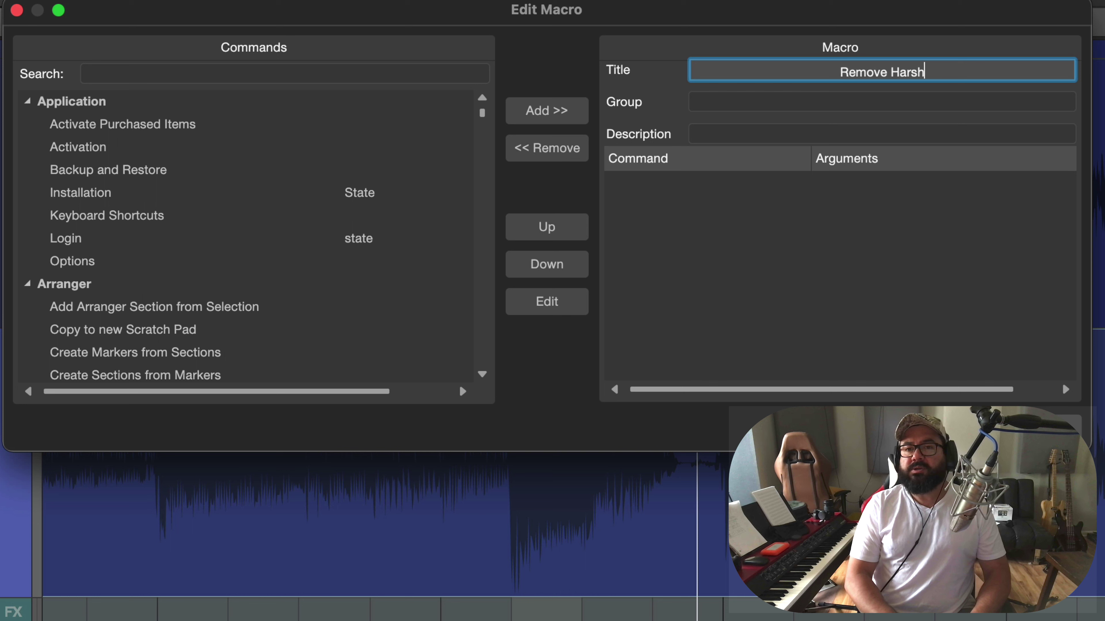
{"action": "type", "text": "ness from "}
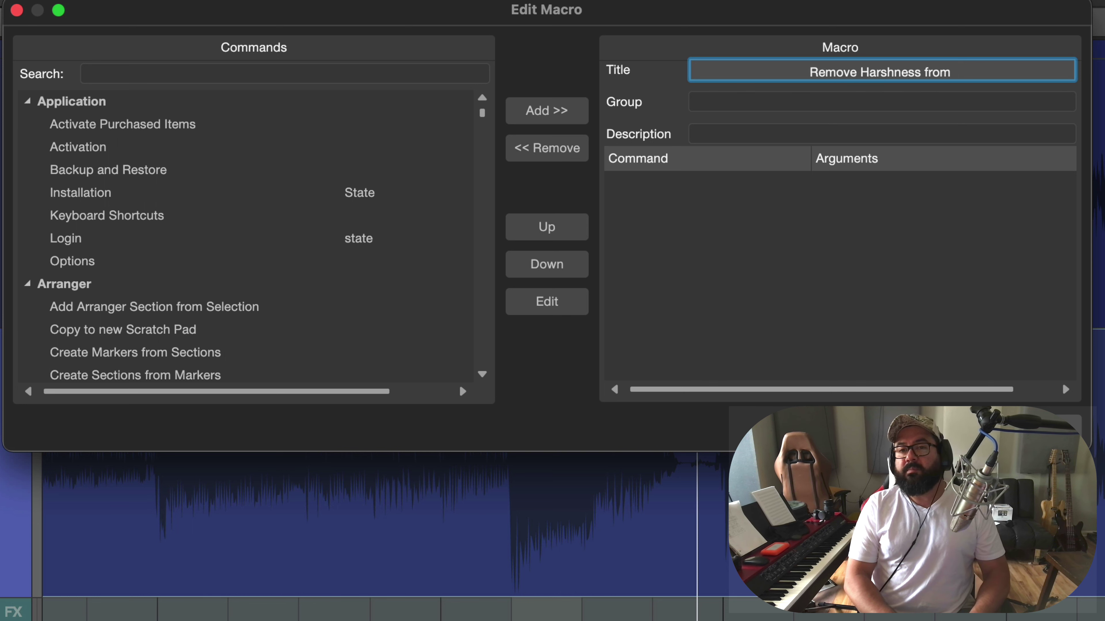
{"action": "type", "text": "A Guita"}
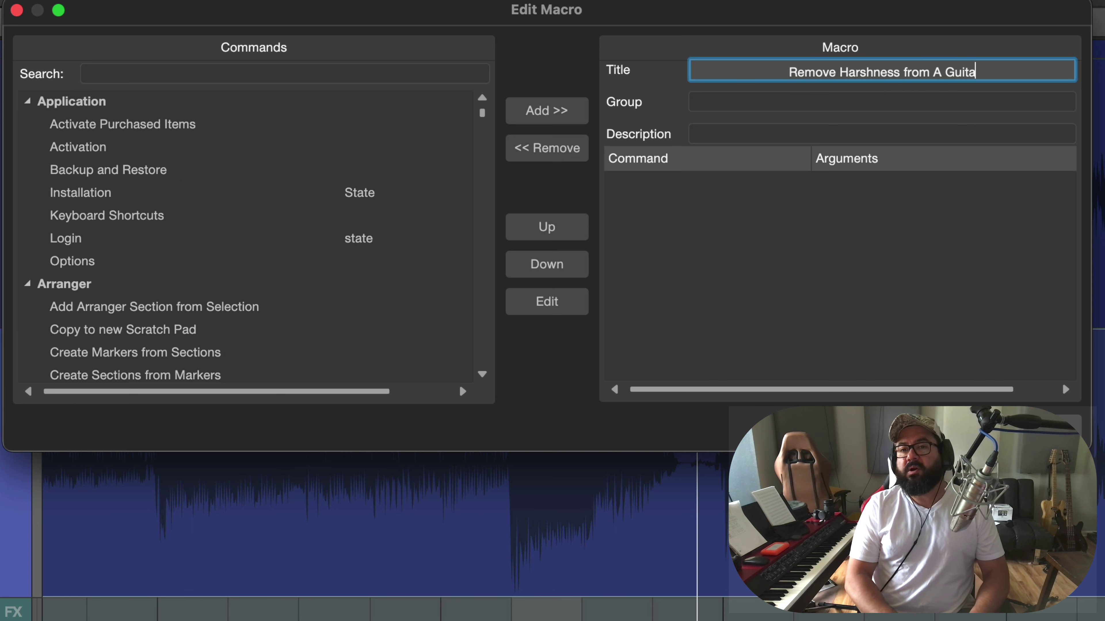
{"action": "type", "text": "r Fretboard"}
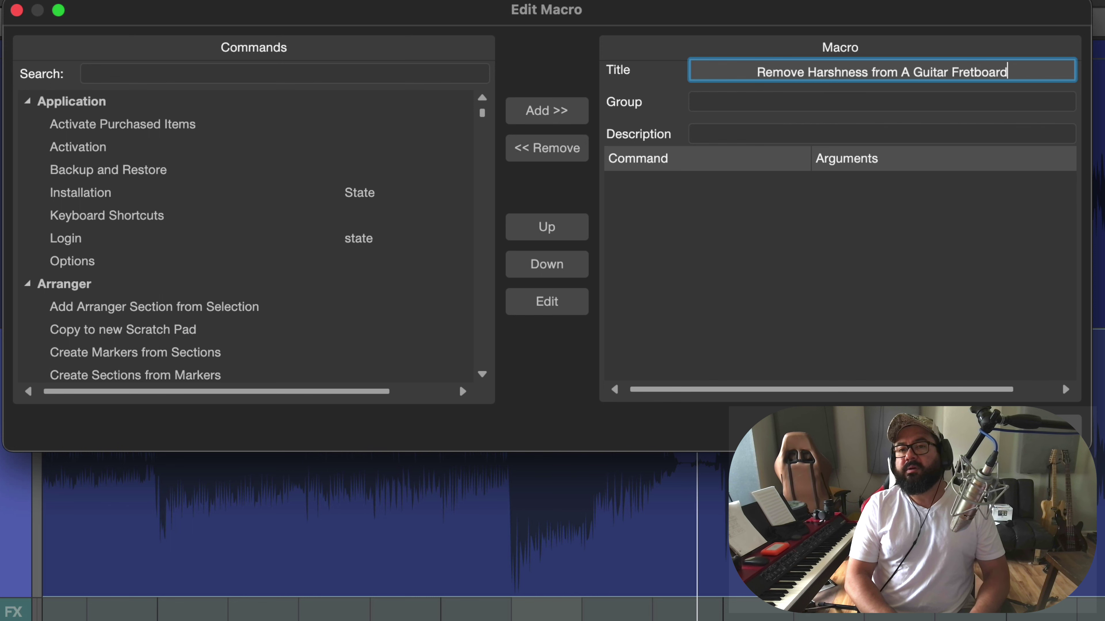
{"action": "key", "text": "Tab"}
{"action": "key", "text": "Tab"}
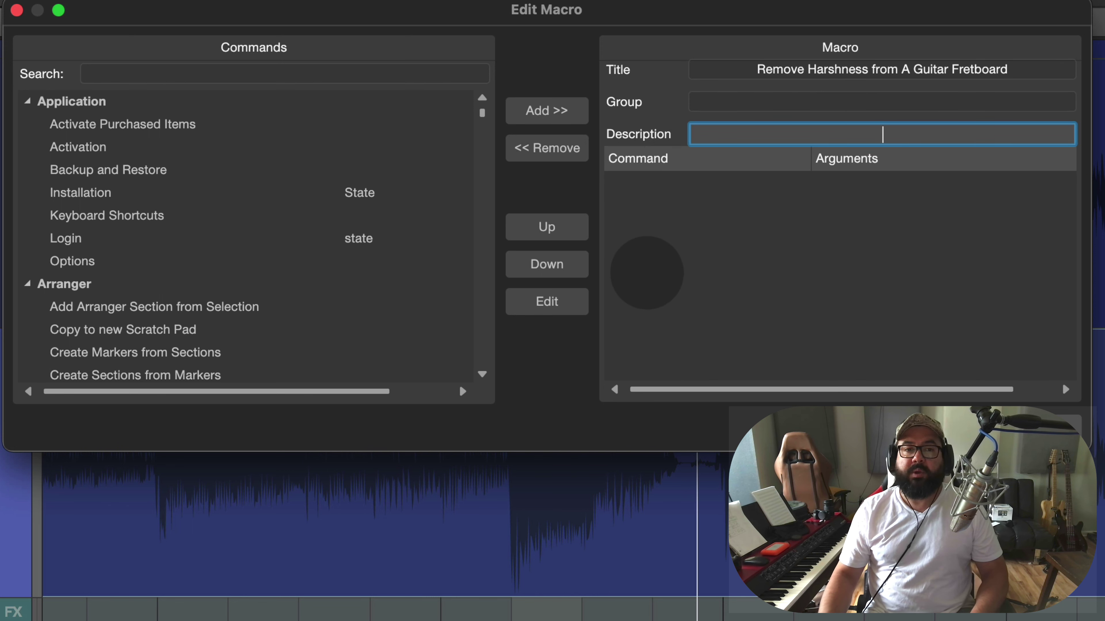
- Find the Edit command Split Range with the search "split" and add it to the macro
{"action": "left_click", "coordinate": [339, 79]}
{"action": "left_click", "coordinate": [339, 80]}
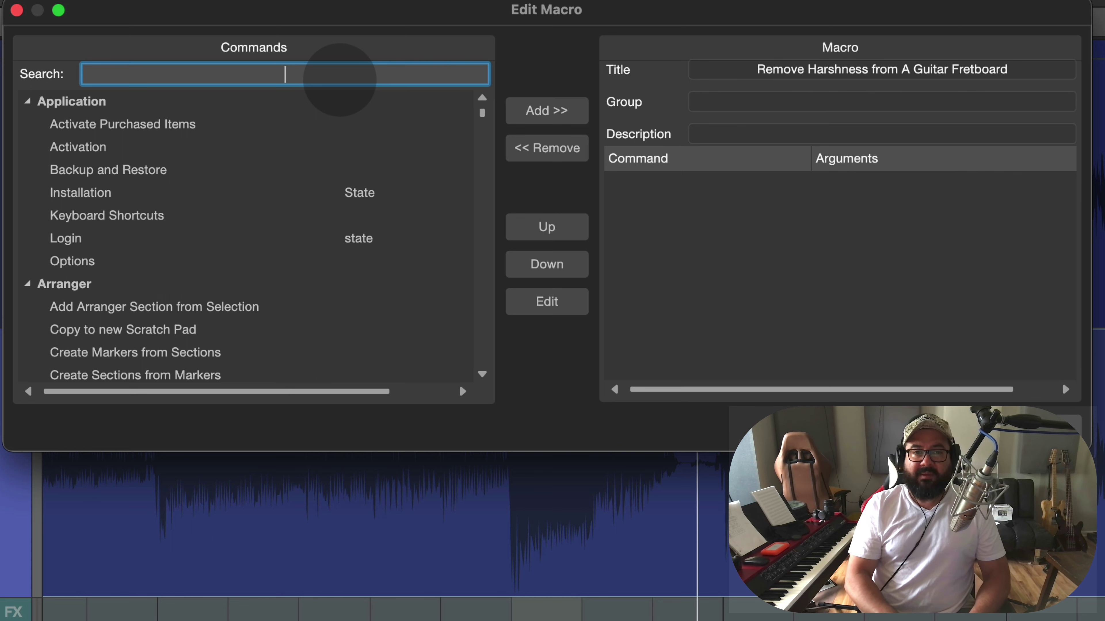
{"action": "type", "text": "split"}
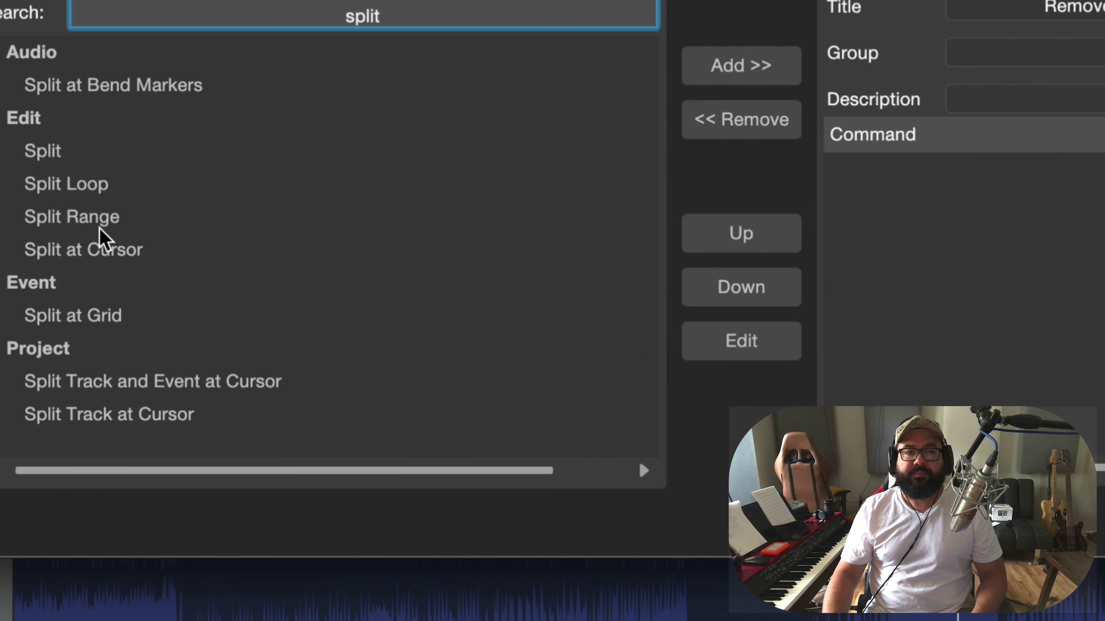
{"action": "left_click", "coordinate": [100, 225]}
{"action": "left_click", "coordinate": [640, 95]}
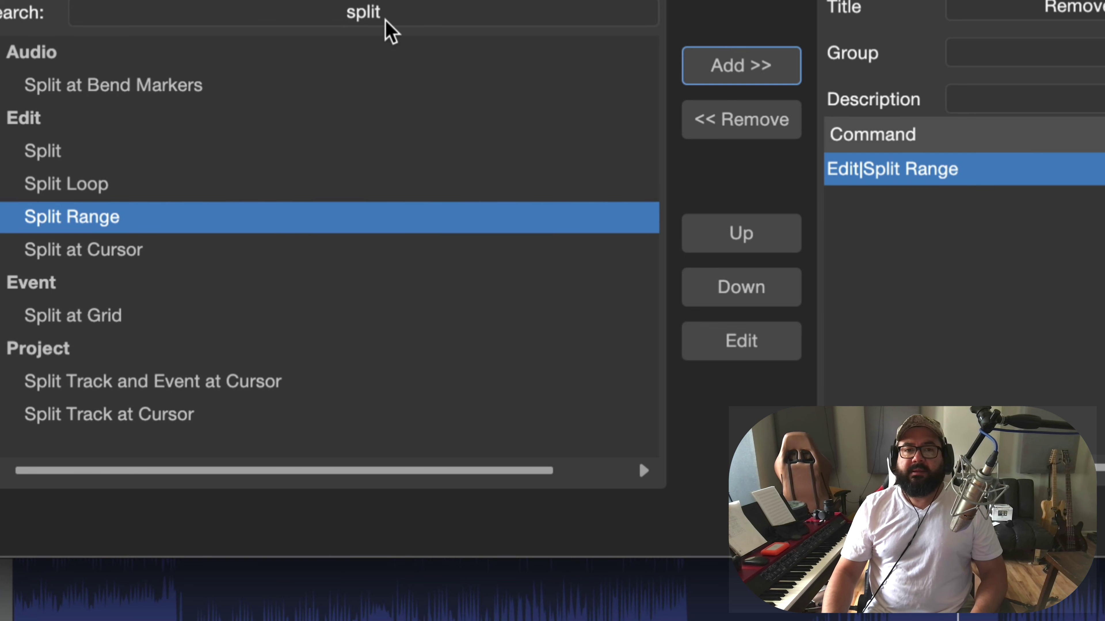
- Find the Audio command Decrease Volume and add it twice to the macro after Split Range
{"action": "left_click", "coordinate": [403, 13]}
{"action": "type", "text": "volum"}
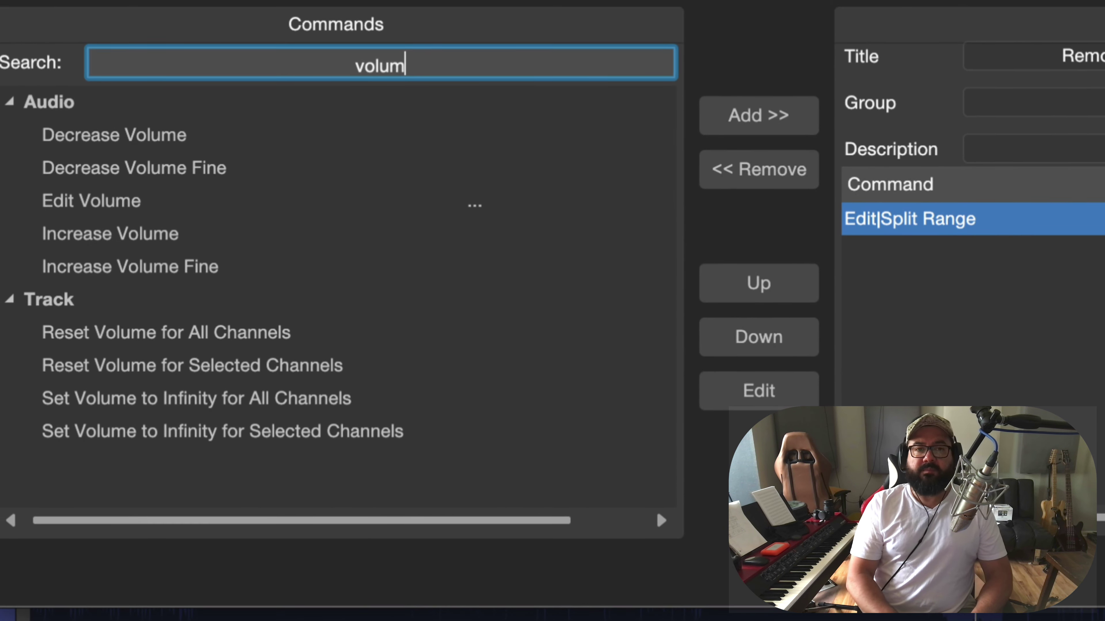
{"action": "left_click", "coordinate": [113, 140]}
{"action": "left_click", "coordinate": [779, 114]}
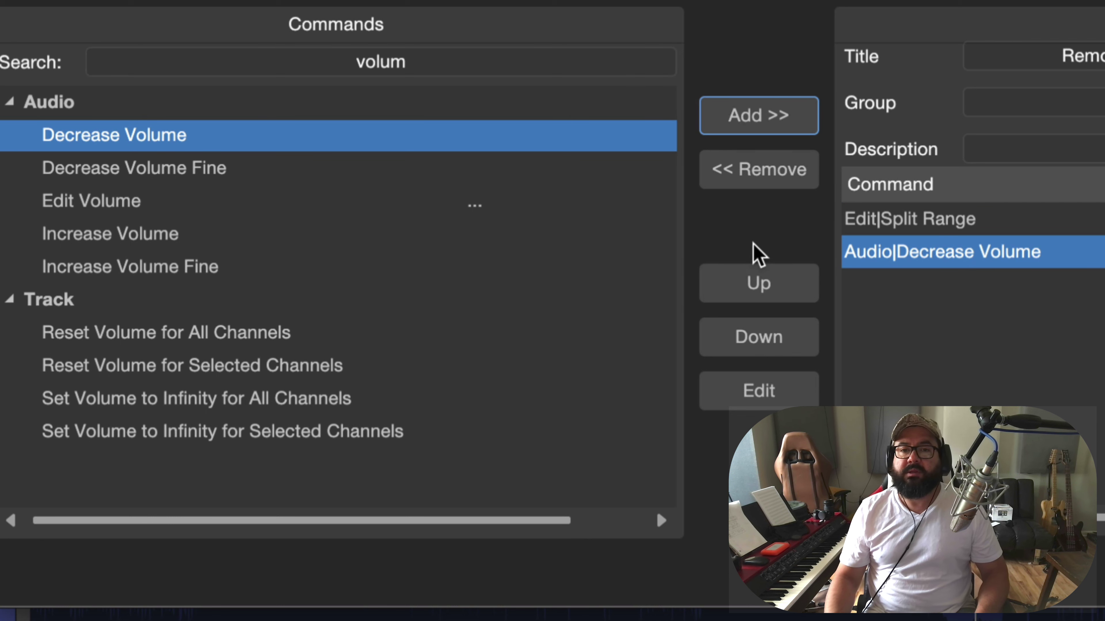
{"action": "left_click", "coordinate": [743, 118]}
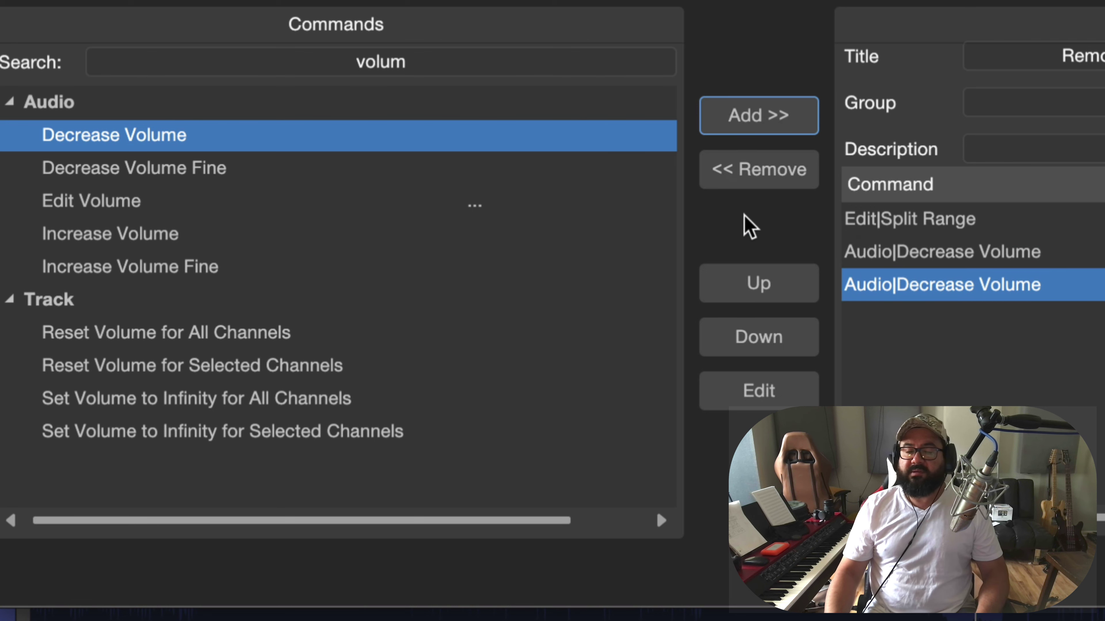
- Add the Audio command Create Crossfades to the end of the macro, leaving its Length, Type and Bend arguments empty
{"action": "left_click", "coordinate": [441, 58]}
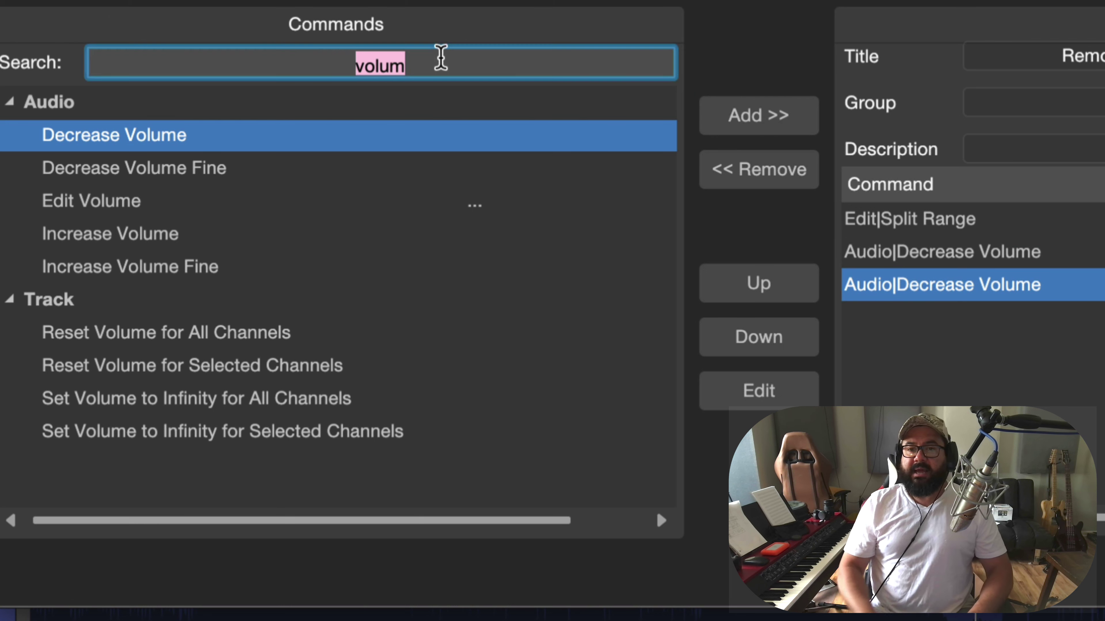
{"action": "type", "text": "cros"}
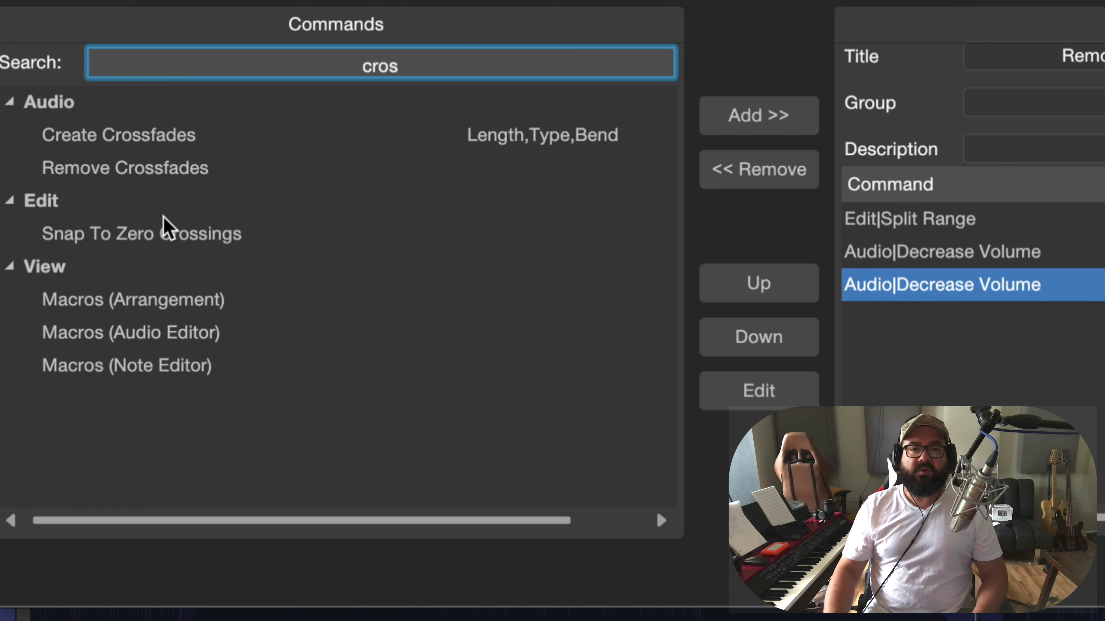
{"action": "left_click", "coordinate": [98, 135]}
{"action": "left_click", "coordinate": [778, 120]}
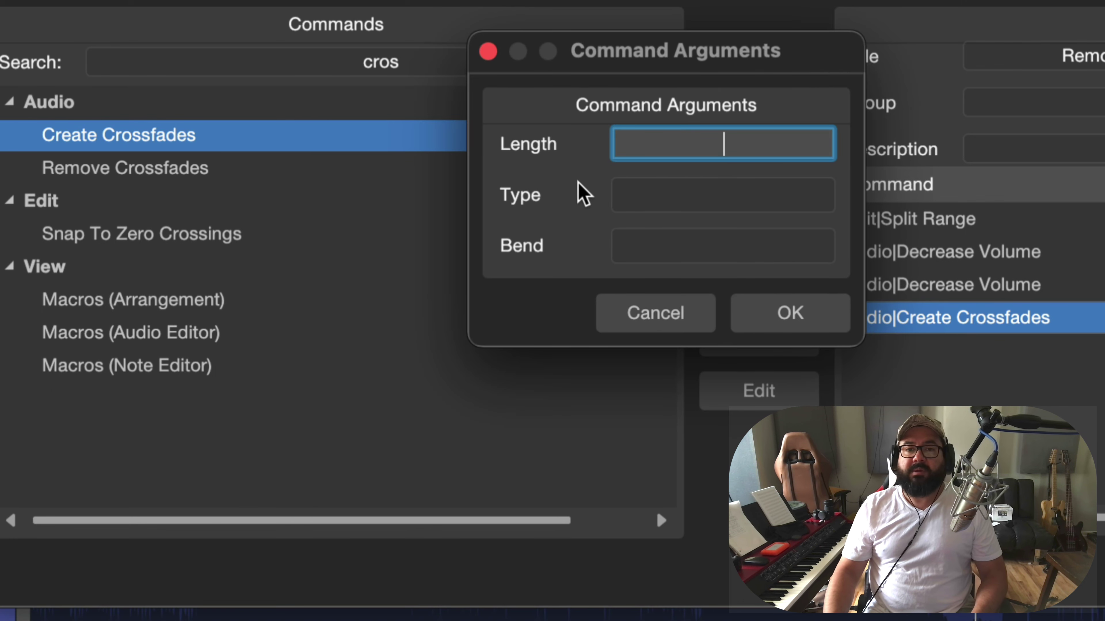
{"action": "left_click", "coordinate": [664, 325]}
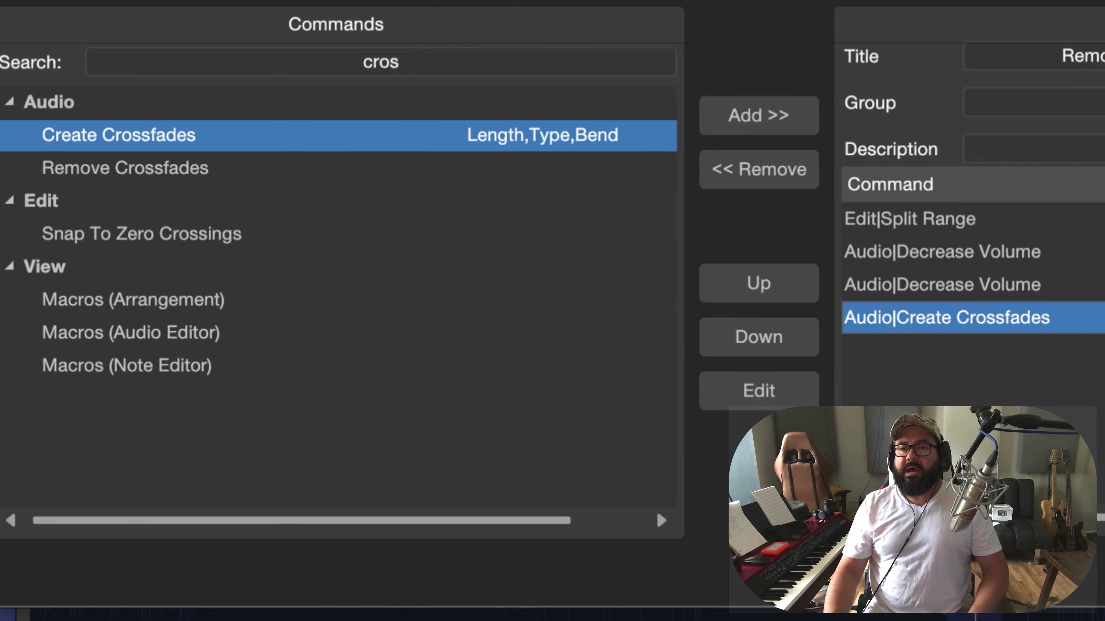
{"action": "left_click", "coordinate": [1087, 149]}
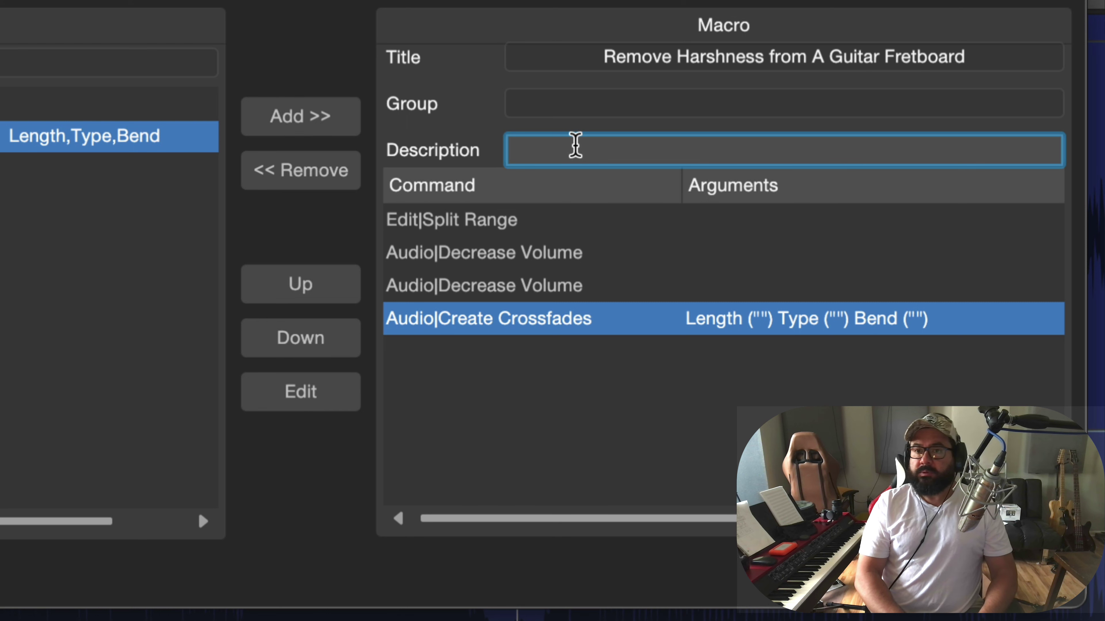
{"action": "type", "text": "Remove ha"}
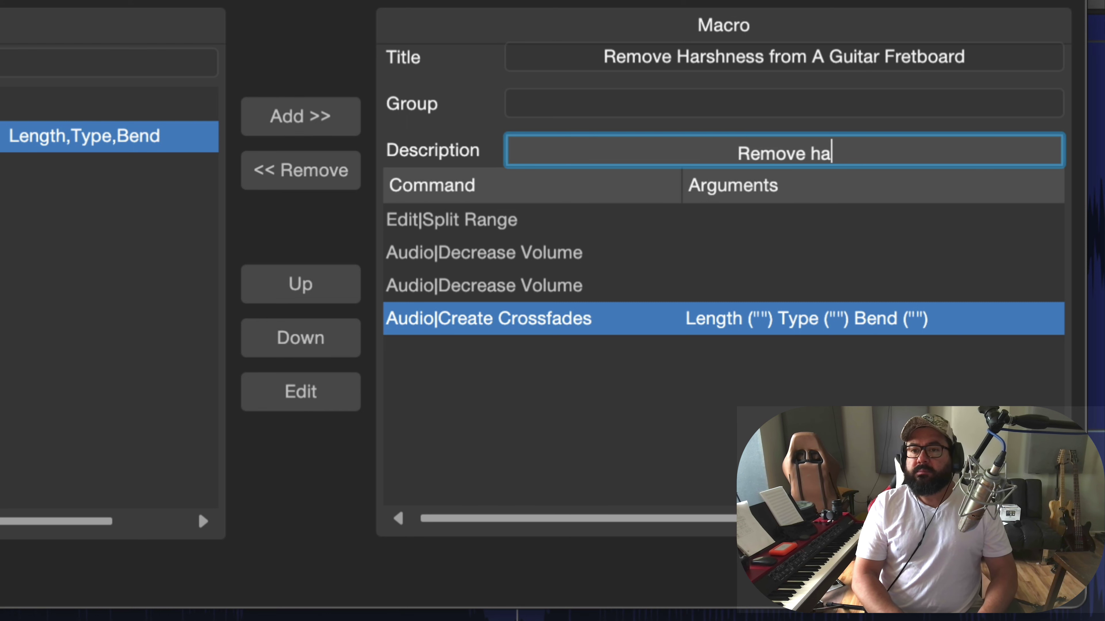
{"action": "type", "text": "rshness from"}
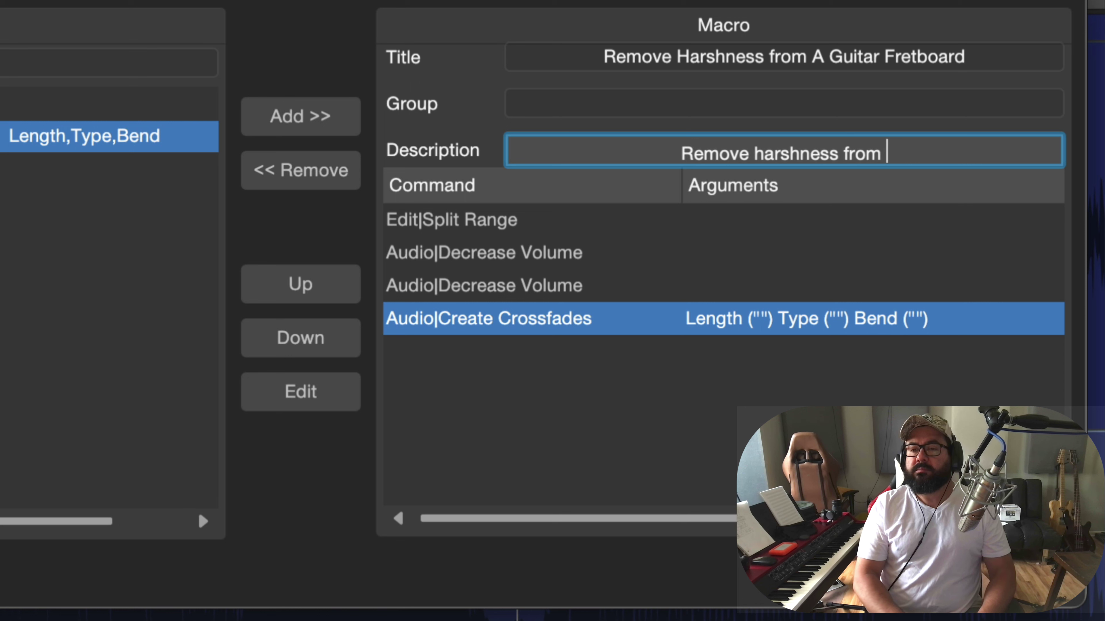
{"action": "key", "text": "ctrl+a"}
- Set the macro's description to "Split Range, Decrease Volume by -6db, Create Crossfades" and save the macro
{"action": "type", "text": "f"}
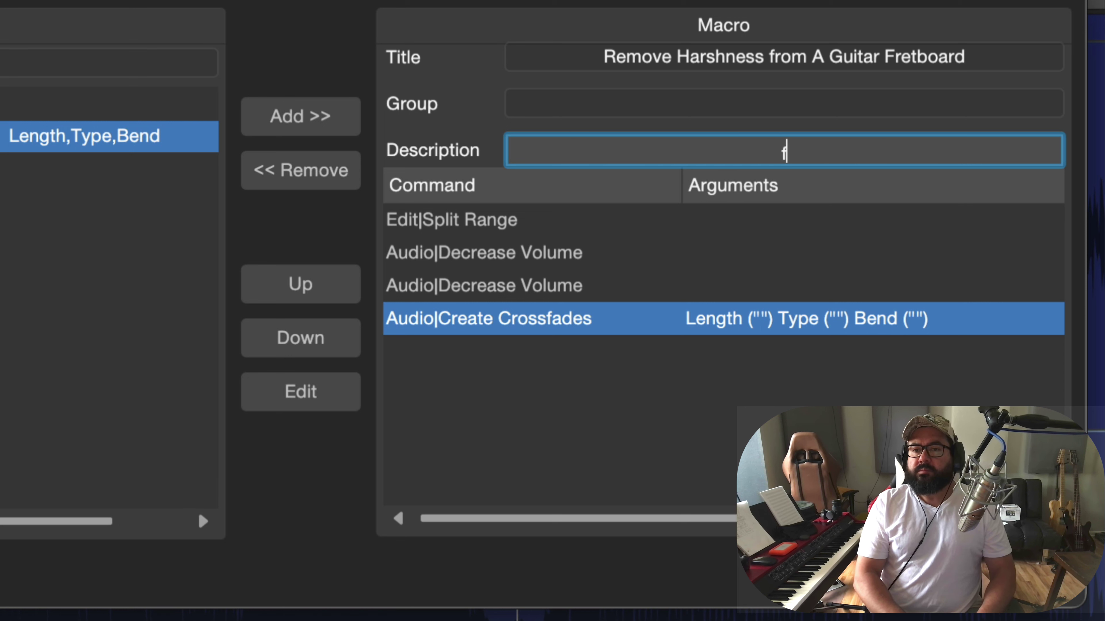
{"action": "type", "text": "plit Rang"}
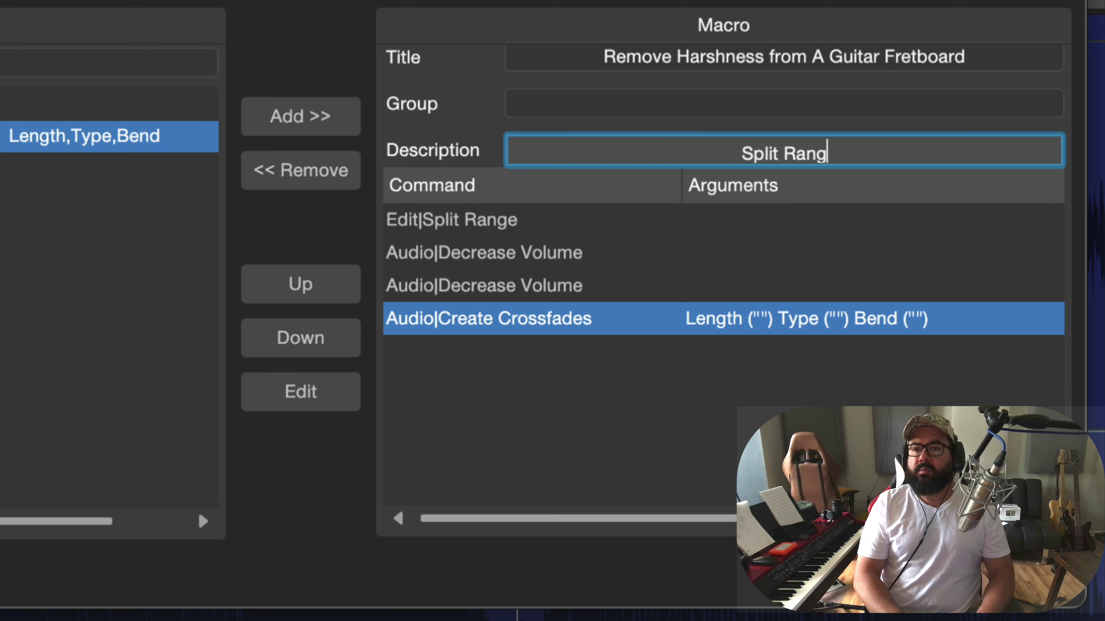
{"action": "type", "text": "e, Decre"}
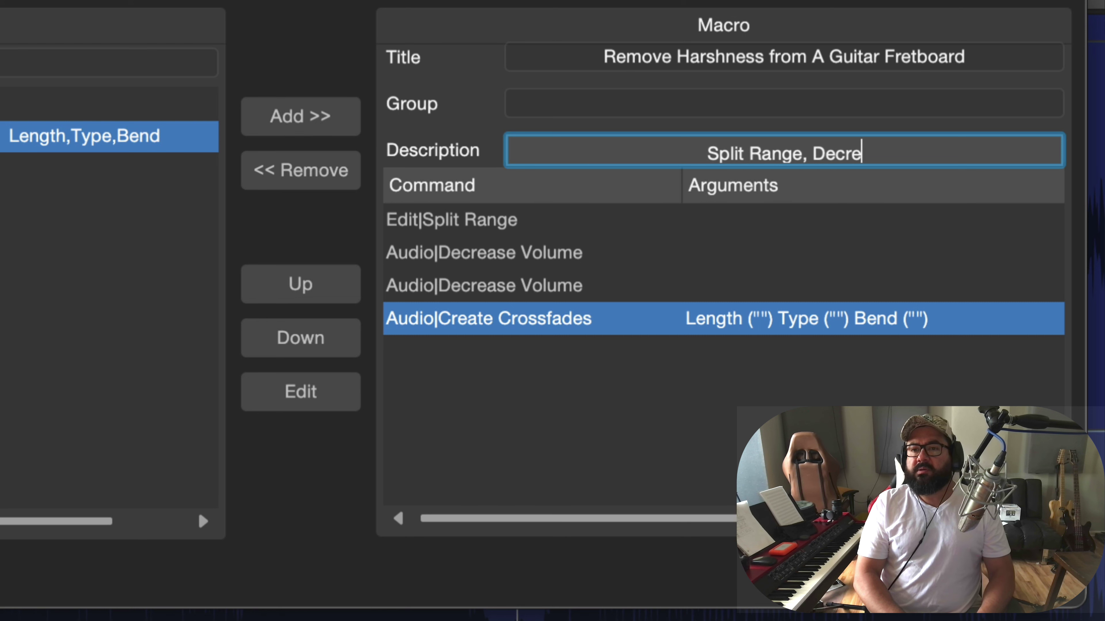
{"action": "type", "text": "ase Volume by 6db"}
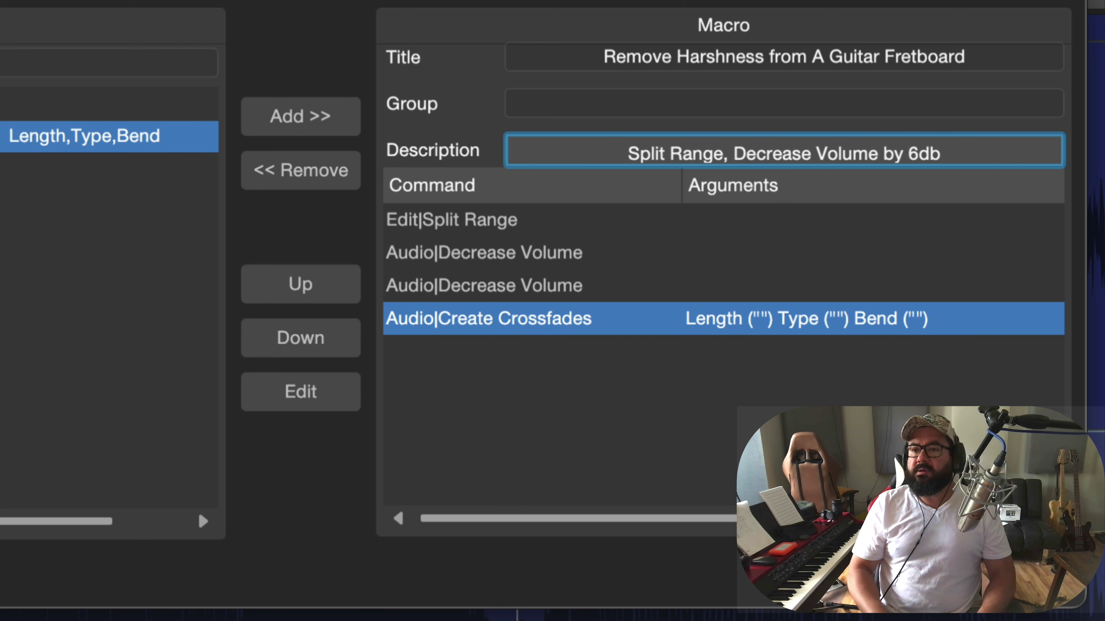
{"action": "type", "text": "-"}
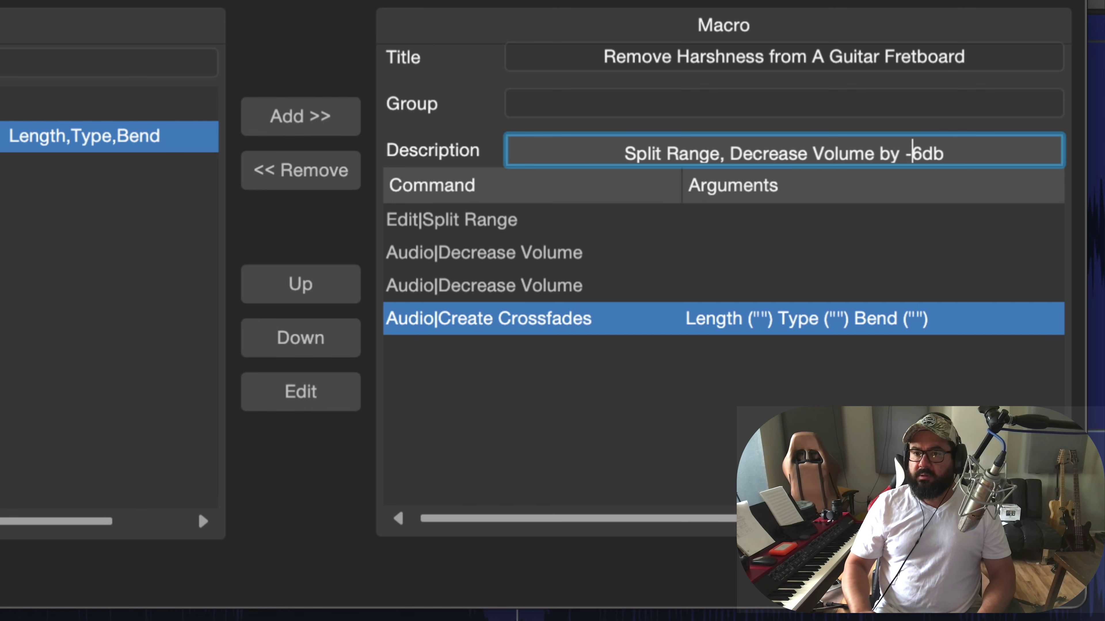
{"action": "type", "text": ", "}
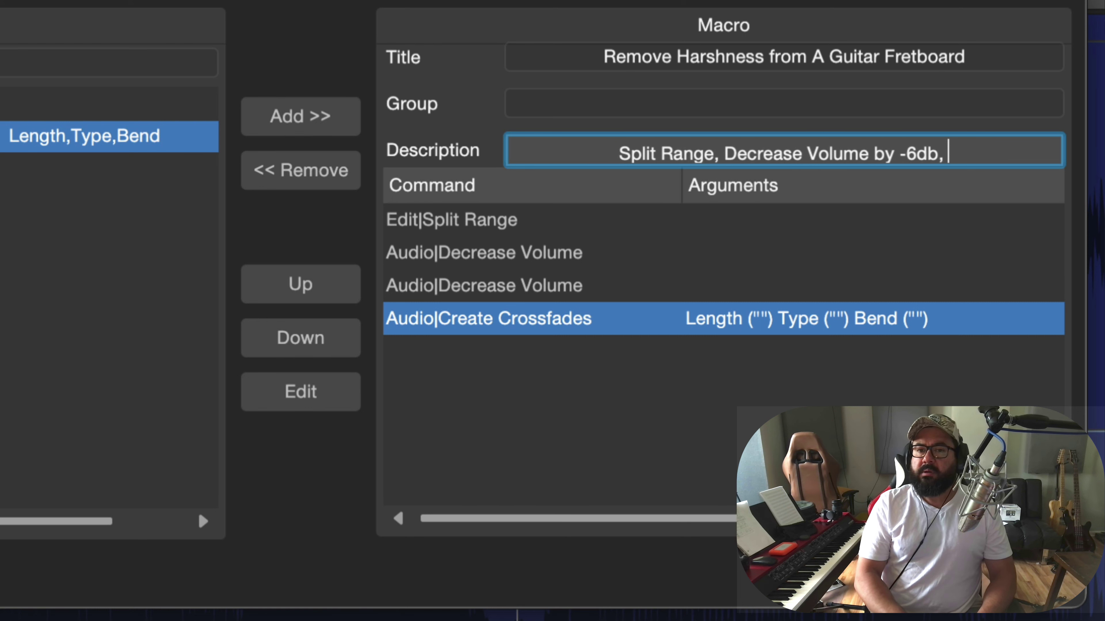
{"action": "type", "text": "Create "}
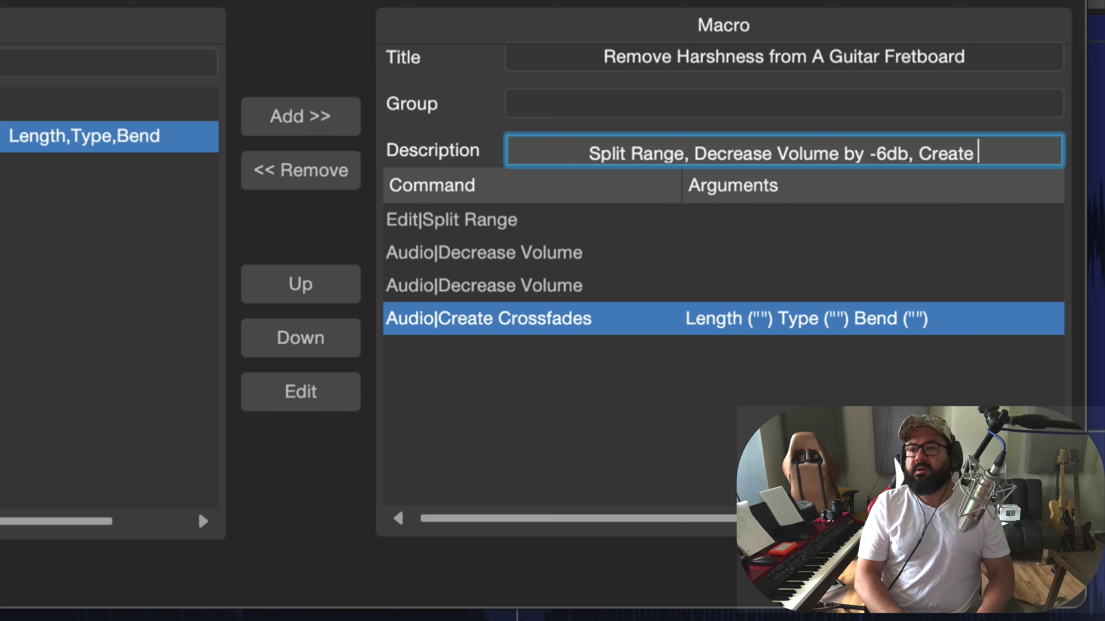
{"action": "type", "text": "Cros"}
{"action": "type", "text": "sfade"}
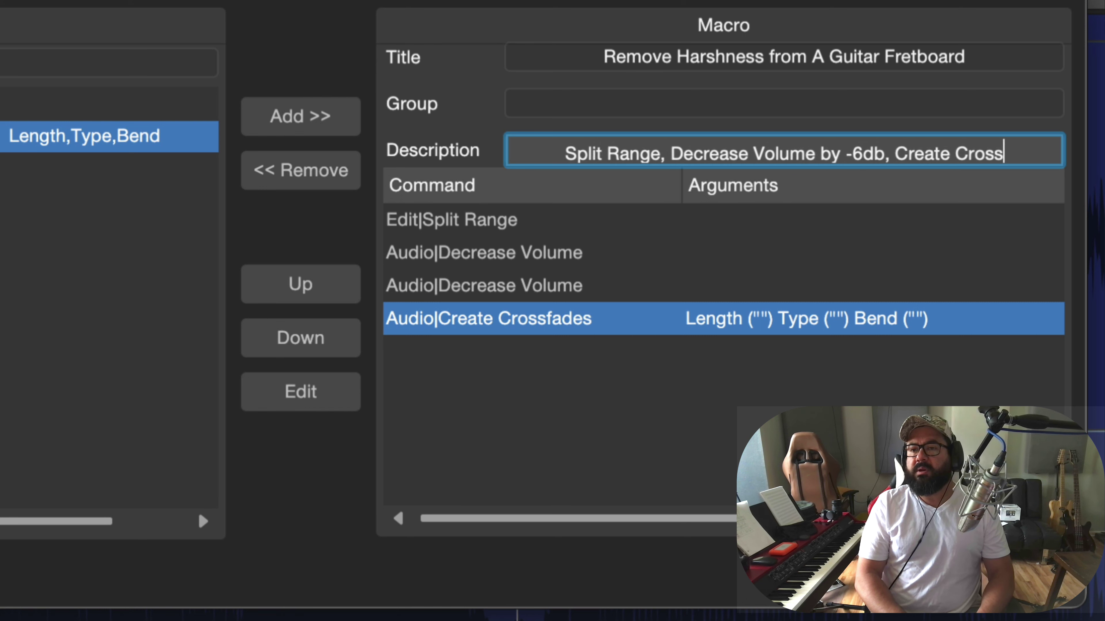
{"action": "type", "text": "s"}
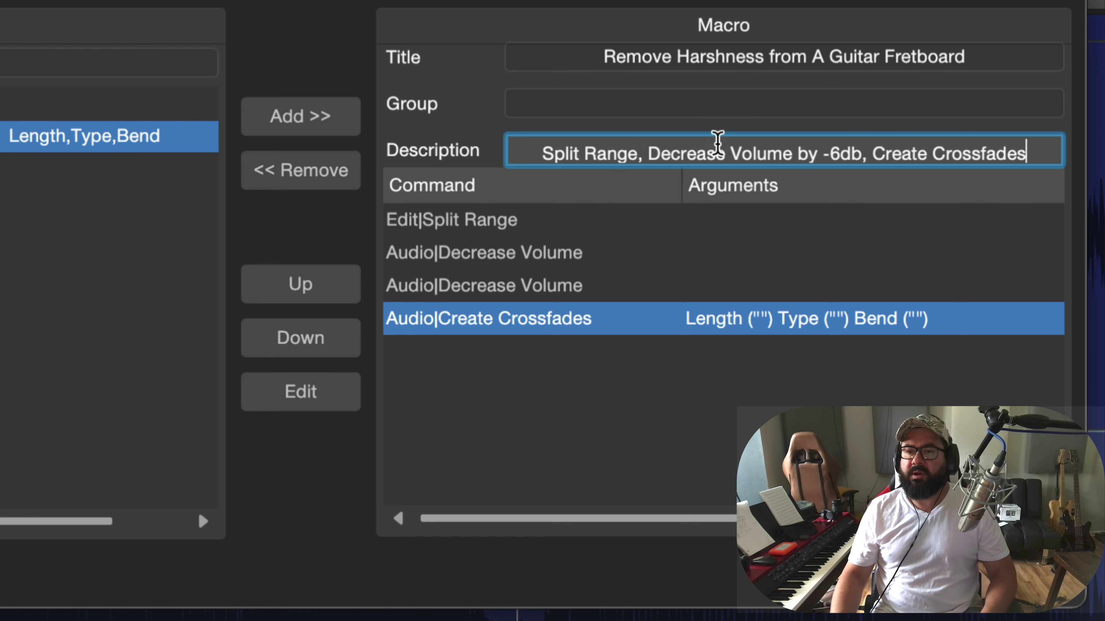
{"action": "key", "text": "Return"}
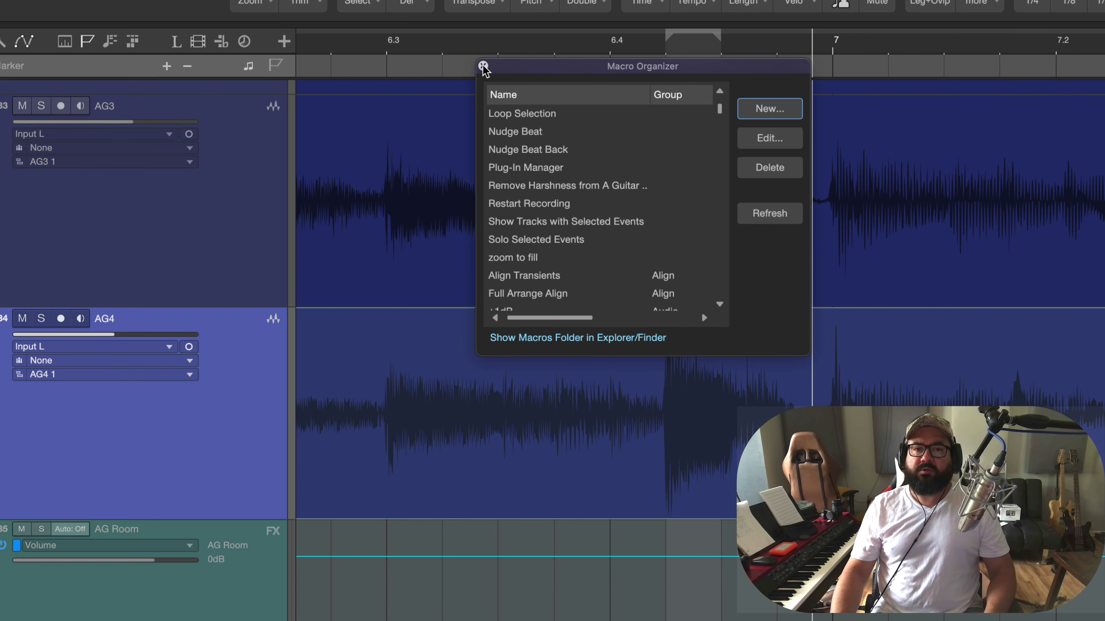
- Close the Macro Organizer and find the macro Remove Harshness from A Guitar Fretboard in the keyboard shortcuts with the search "guit"
{"action": "left_click", "coordinate": [217, 29]}
{"action": "key", "text": "ctrl+super+comma"}
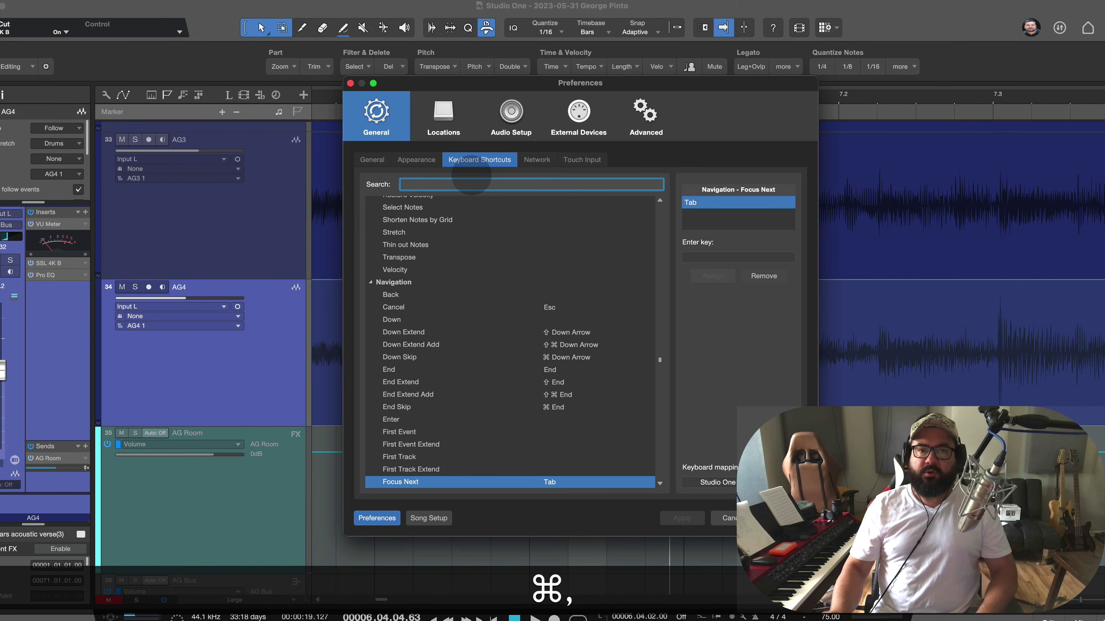
{"action": "type", "text": "guit"}
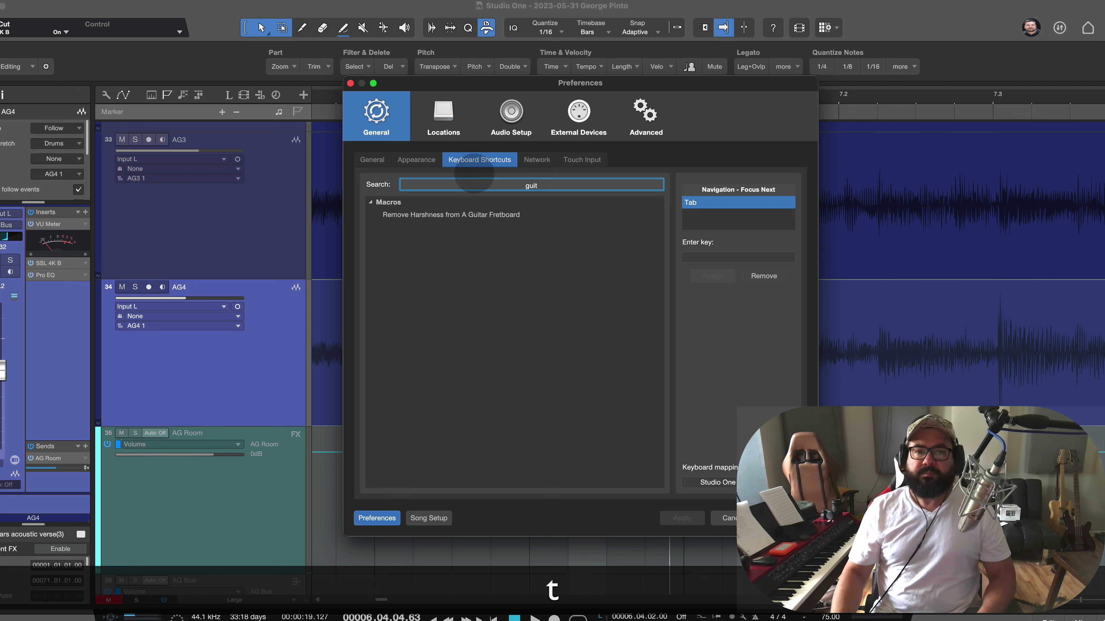
{"action": "left_click", "coordinate": [466, 215]}
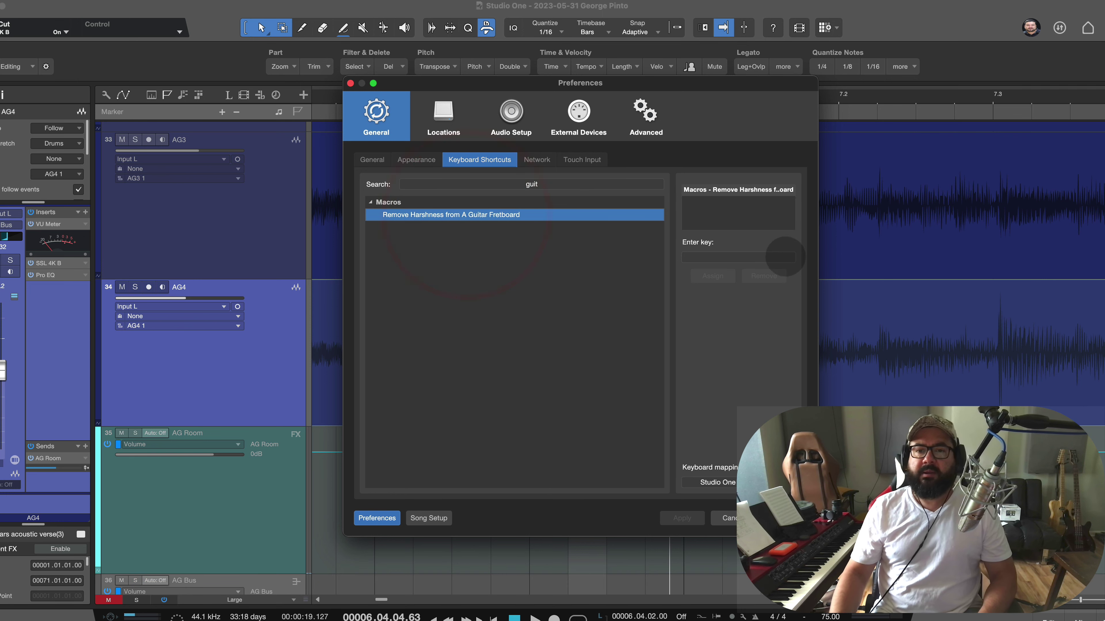
- Assign Ctrl+G as the macro's keyboard shortcut and apply the preferences
{"action": "left_click", "coordinate": [692, 258]}
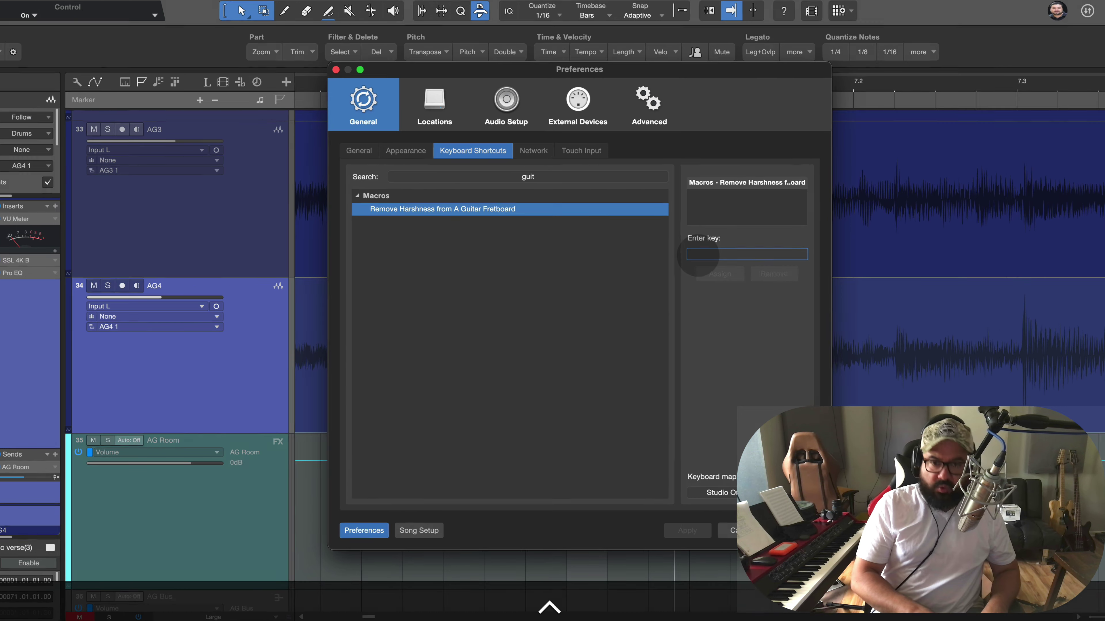
{"action": "key", "text": "ctrl+g"}
{"action": "left_click", "coordinate": [820, 245]}
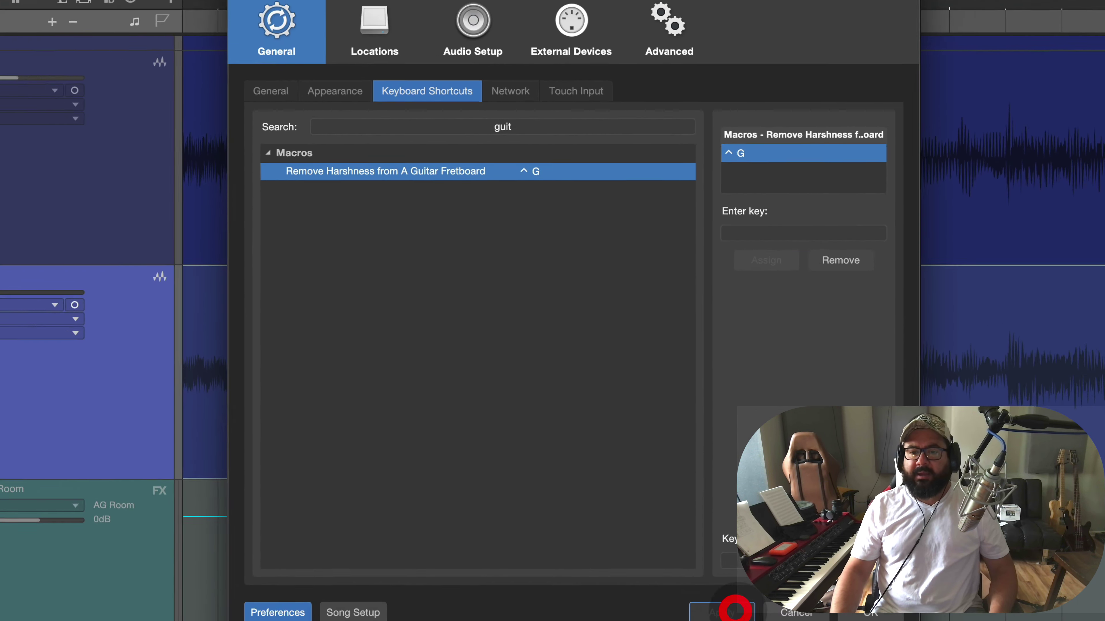
{"action": "left_click", "coordinate": [670, 506]}
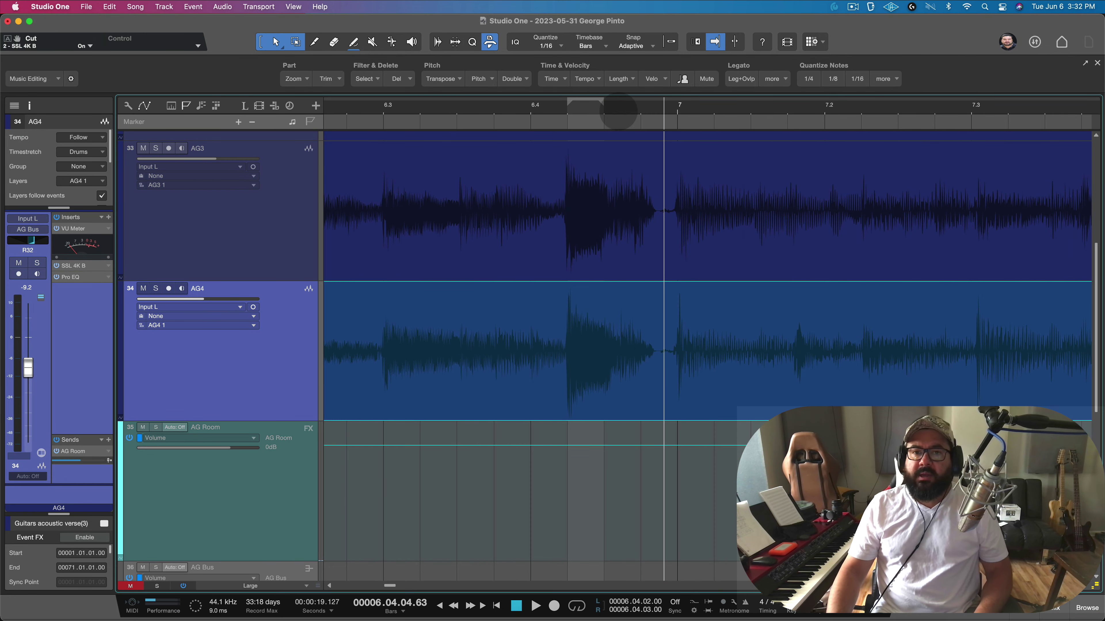
- Switch to the keyboard configuration software by searching Spotlight for "gk"
{"action": "left_click", "coordinate": [615, 114]}
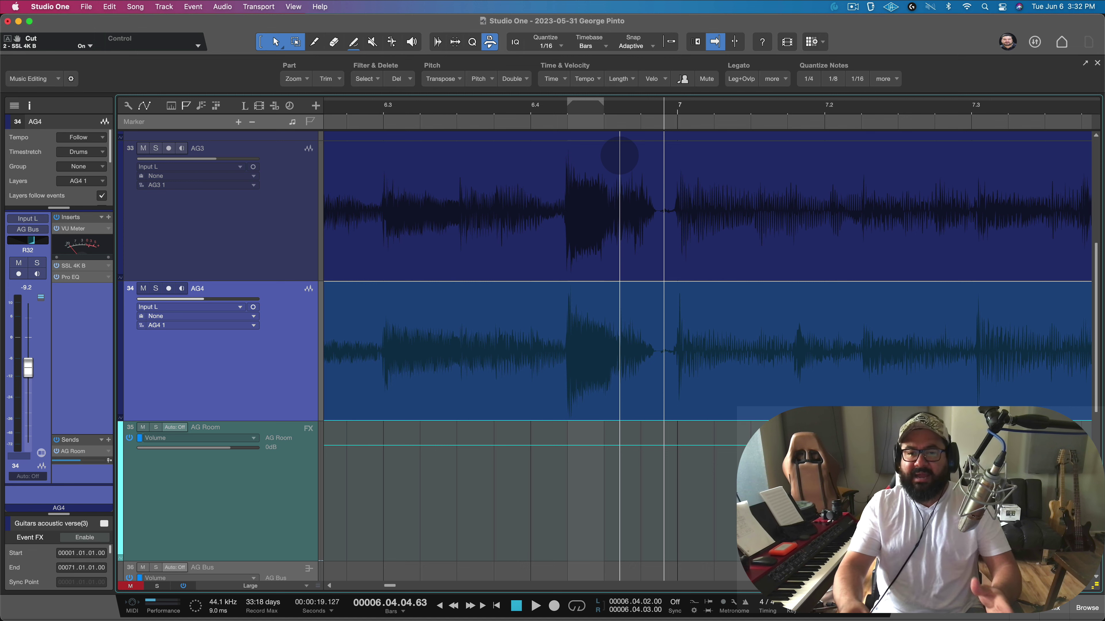
{"action": "key", "text": "cmd+space"}
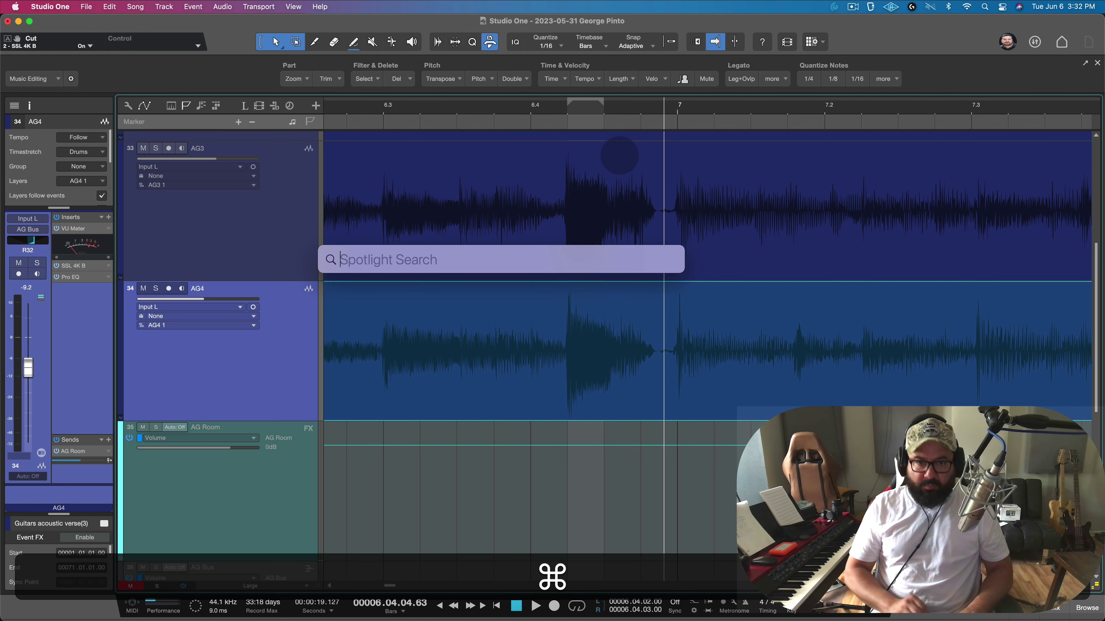
{"action": "type", "text": "gk"}
{"action": "key", "text": "Return"}
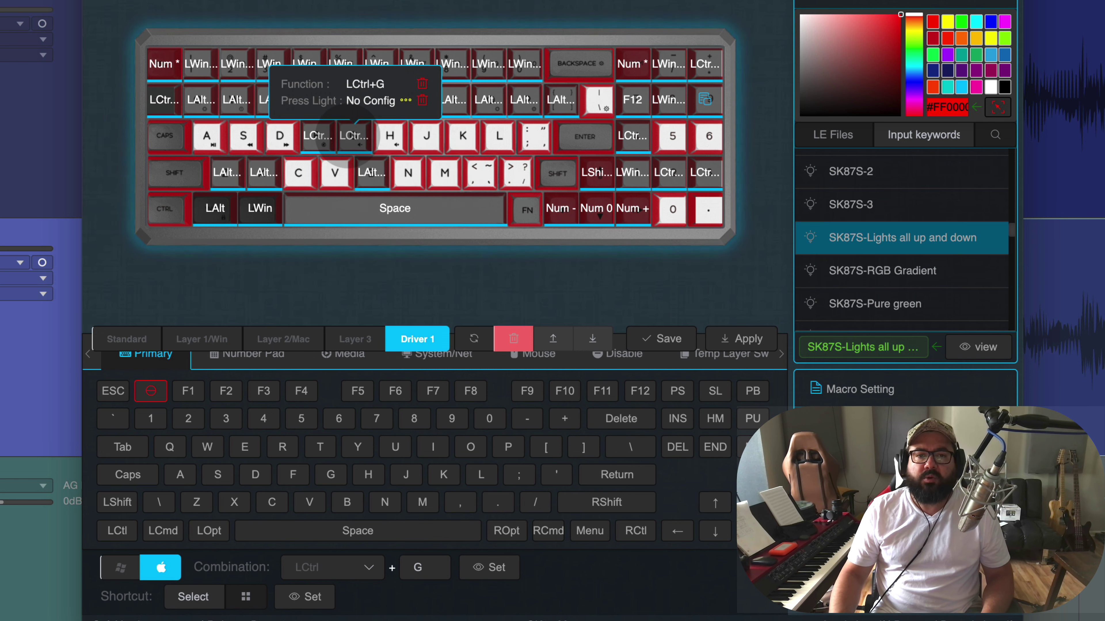
- Map the keyboard's G key to the combination LCtrl+G on the Driver 1 layer, save and apply it, and return to Studio One
{"action": "left_click", "coordinate": [353, 136]}
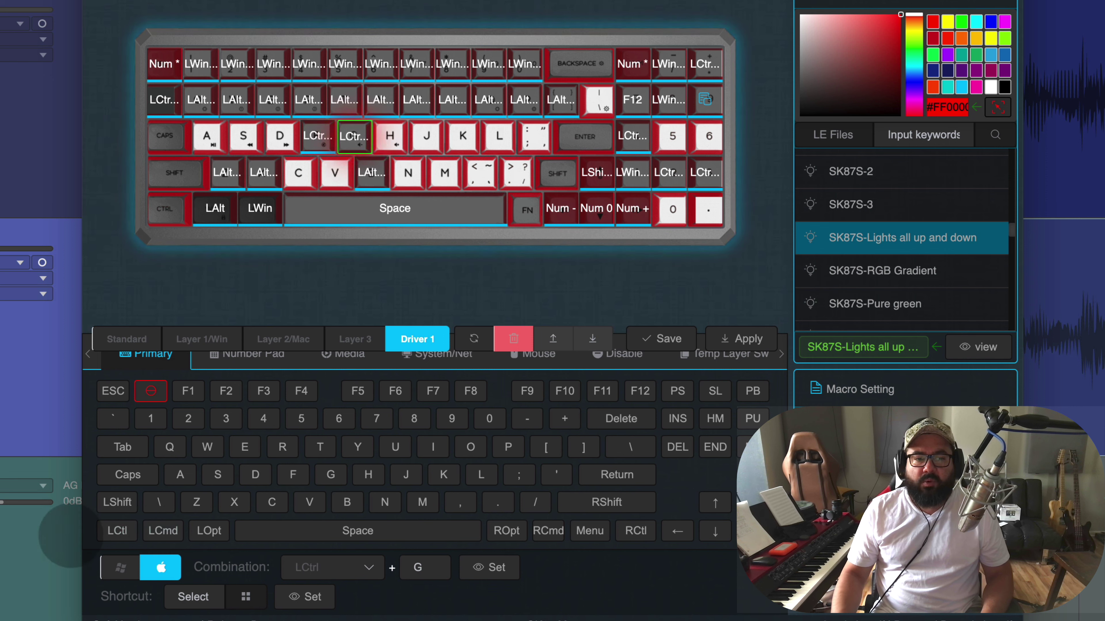
{"action": "left_click", "coordinate": [117, 531]}
{"action": "left_click", "coordinate": [331, 475]}
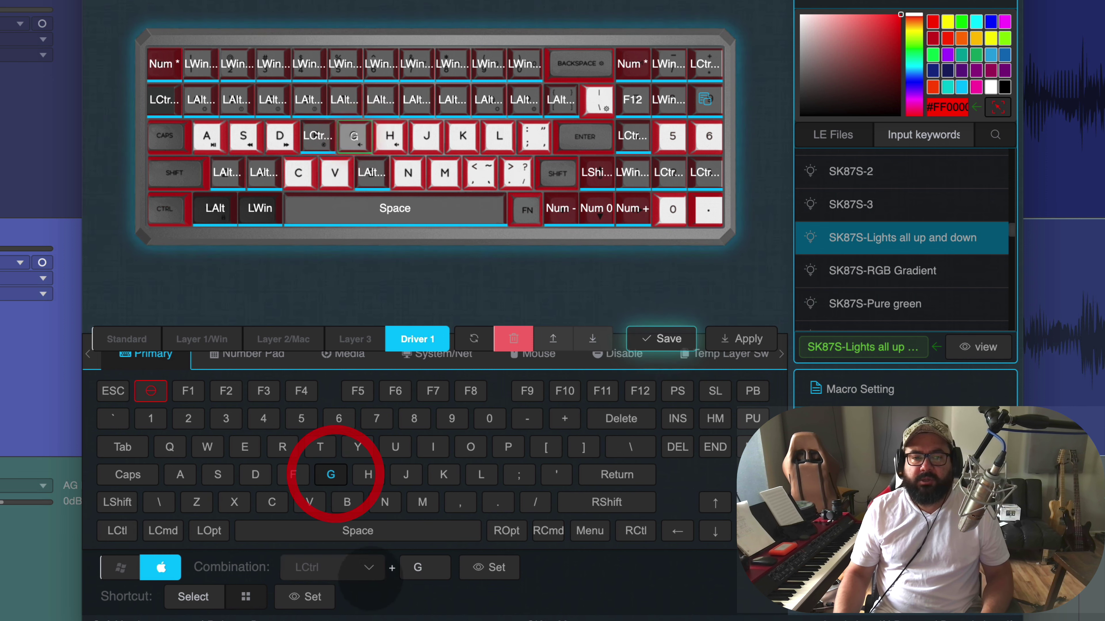
{"action": "left_click", "coordinate": [489, 567]}
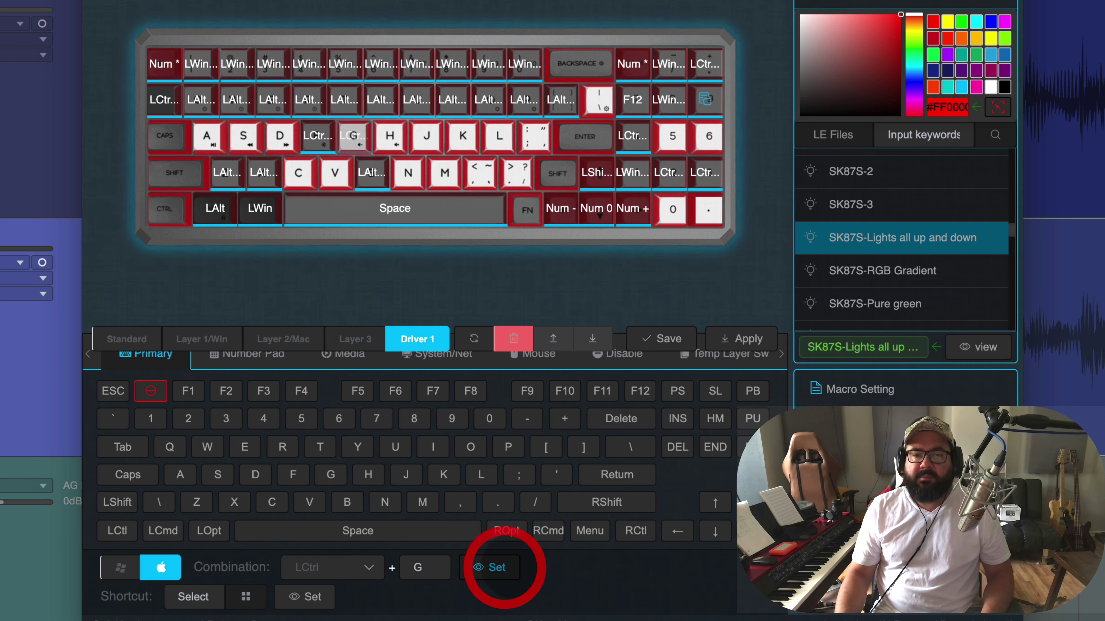
{"action": "left_click", "coordinate": [670, 339]}
{"action": "left_click", "coordinate": [739, 339]}
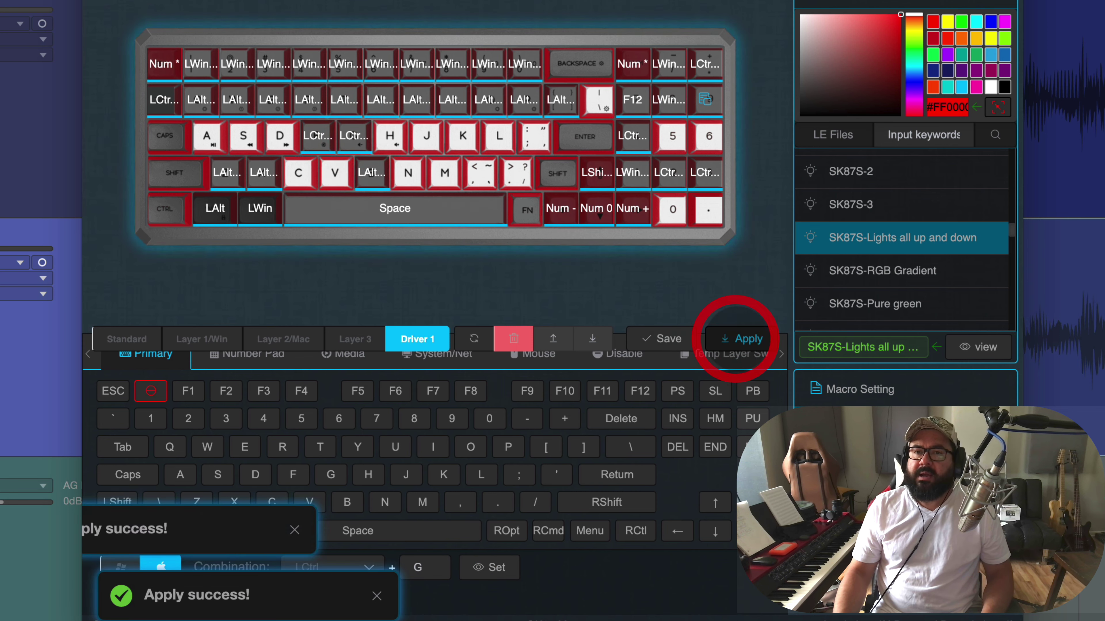
{"action": "left_click", "coordinate": [1060, 336]}
{"action": "left_click", "coordinate": [759, 333]}
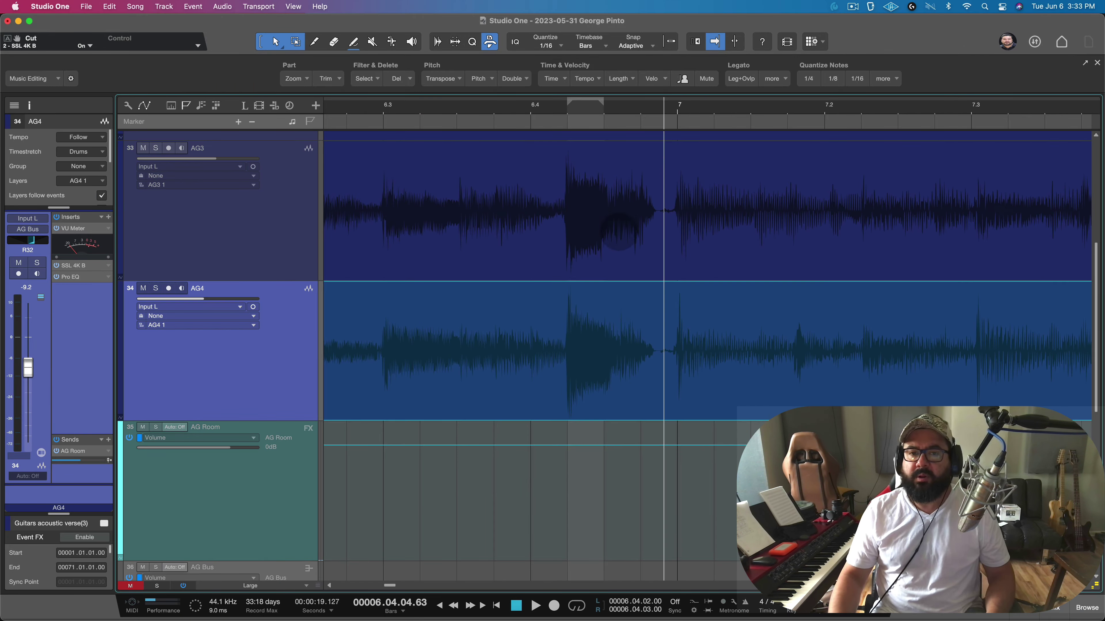
- Play the AG3 and AG4 guitar tracks from about 6.3 past bar 7 to hear the fretboard noise
{"action": "left_click", "coordinate": [363, 118]}
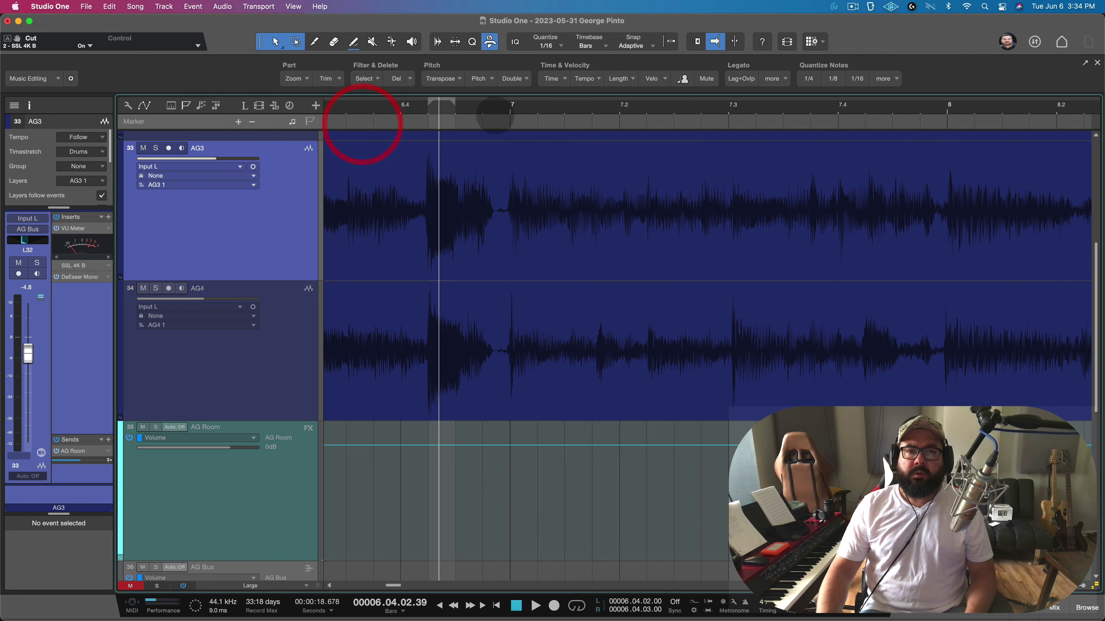
{"action": "left_click_drag", "start_coordinate": [489, 104], "coordinate": [606, 103]}
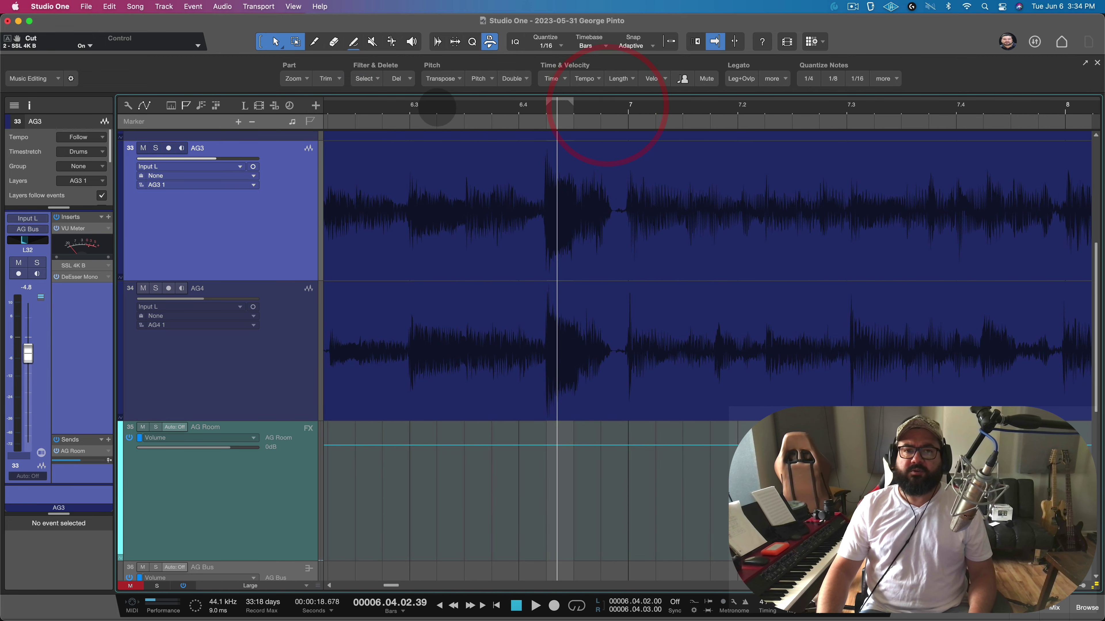
{"action": "left_click", "coordinate": [437, 108]}
{"action": "key", "text": "space"}
{"action": "key", "text": "space"}
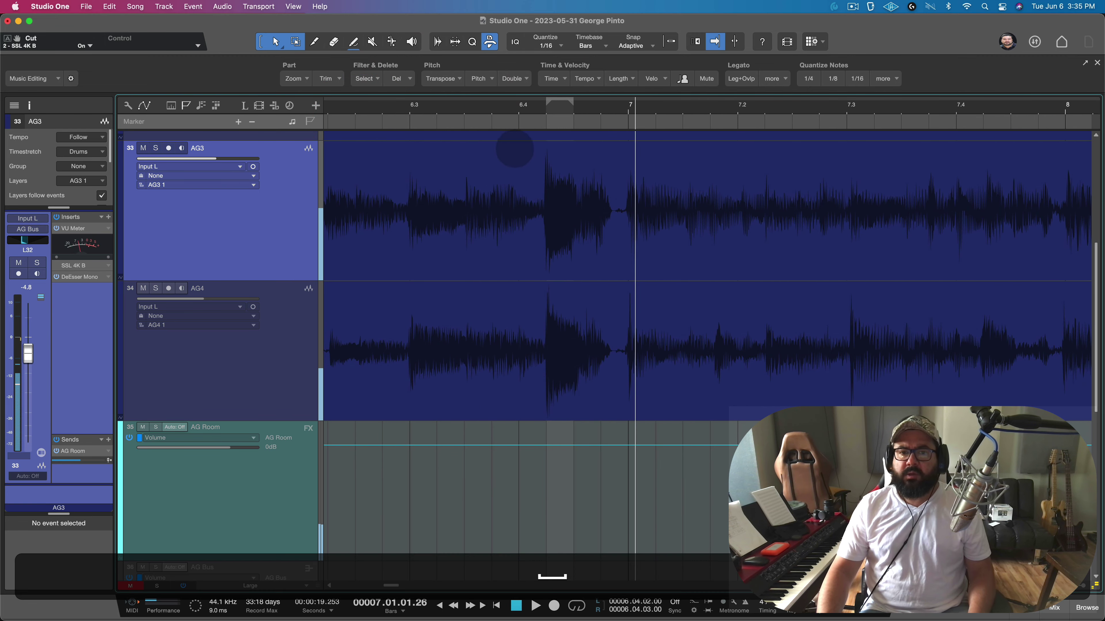
- Split the AG3 event at 6.4.3.20 and 6.4.4.49 to isolate the fretboard noise, and select that slice
{"action": "left_click", "coordinate": [579, 173]}
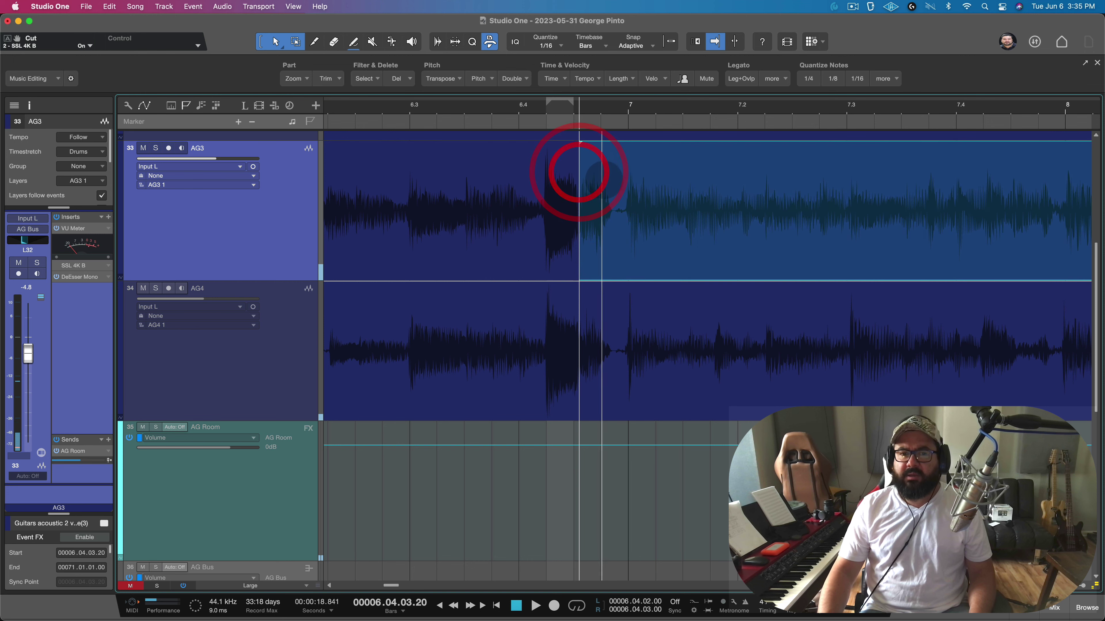
{"action": "left_click", "coordinate": [614, 175]}
{"action": "left_click", "coordinate": [592, 246]}
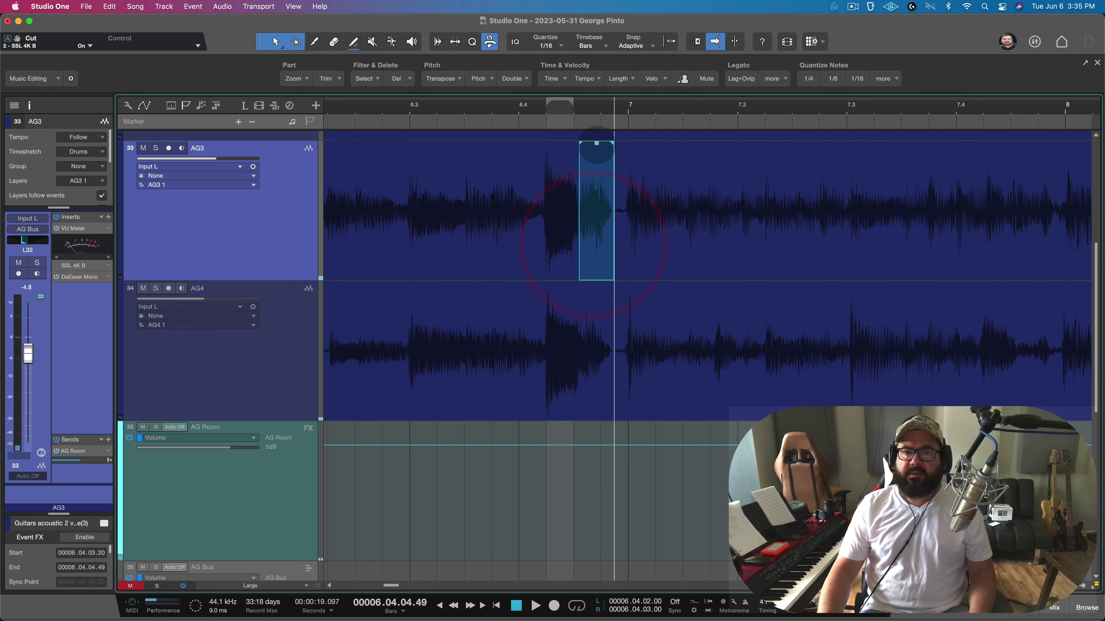
- Lower the volume of the isolated AG3 slice and create crossfades at its edges
{"action": "left_click_drag", "start_coordinate": [596, 144], "coordinate": [596, 170]}
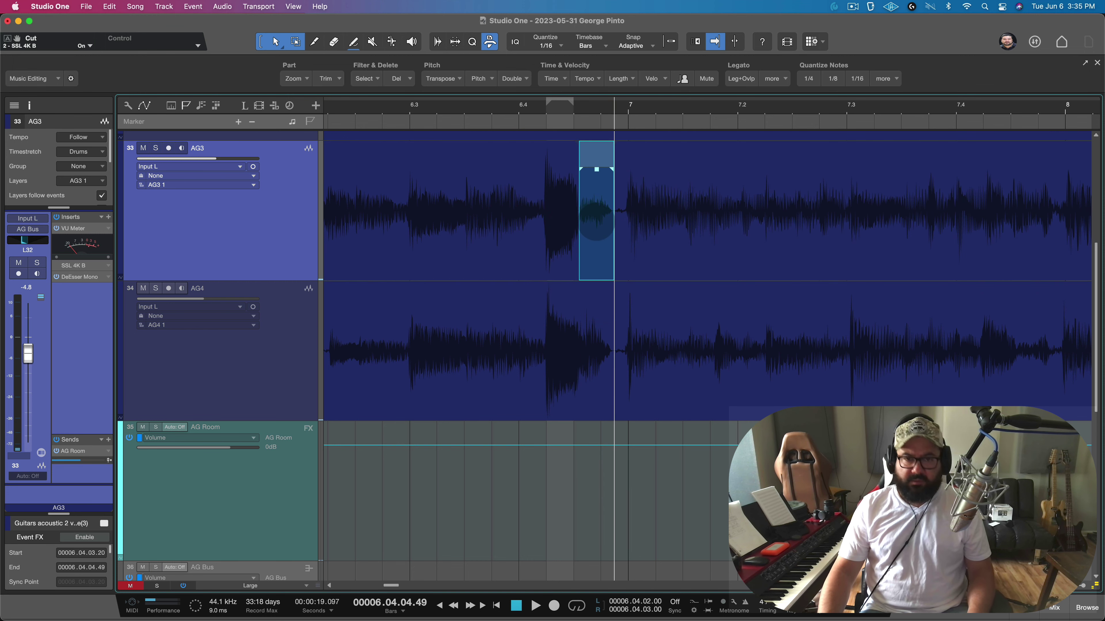
{"action": "key", "text": "x"}
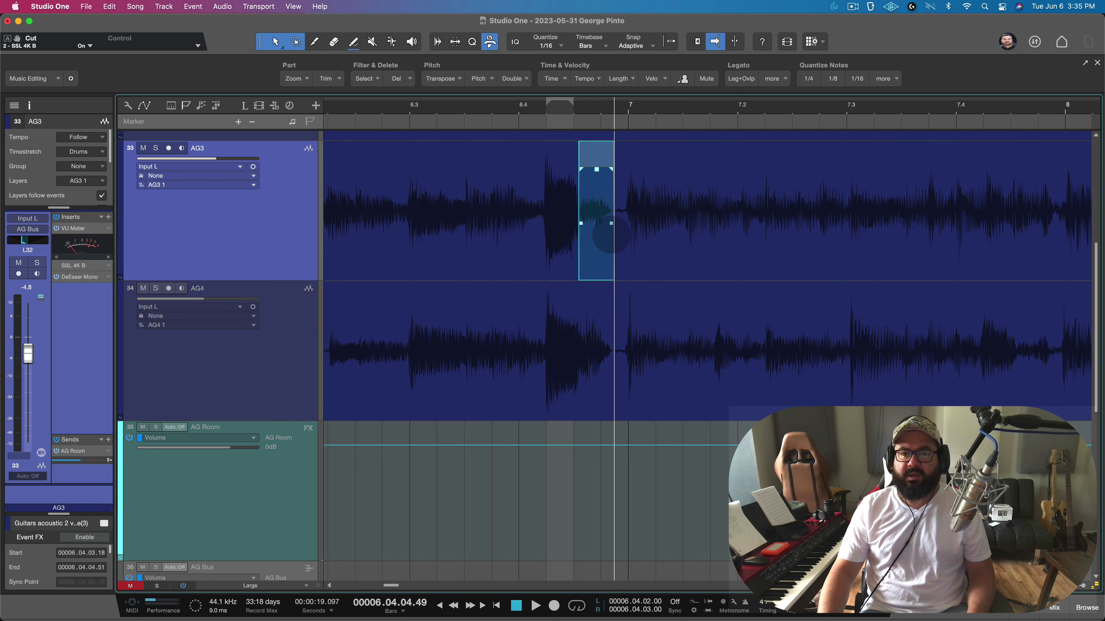
- Undo the manual crossfades, volume reduction and splits on AG3
{"action": "key", "text": "super+z"}
{"action": "key", "text": "super+z"}
{"action": "key", "text": "super+z"}
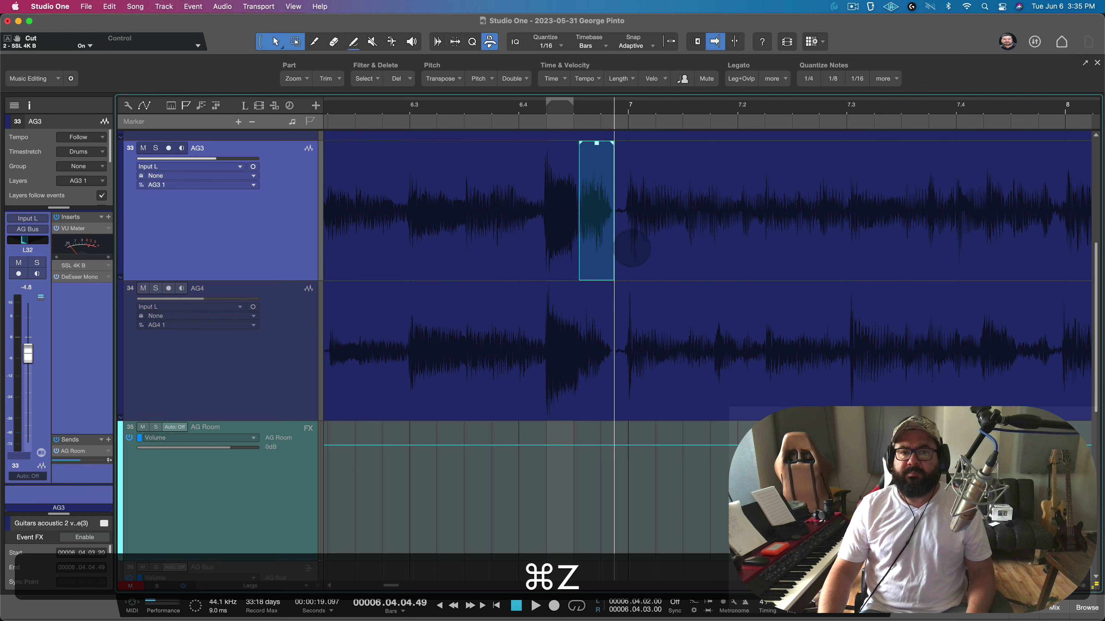
{"action": "key", "text": "super+z"}
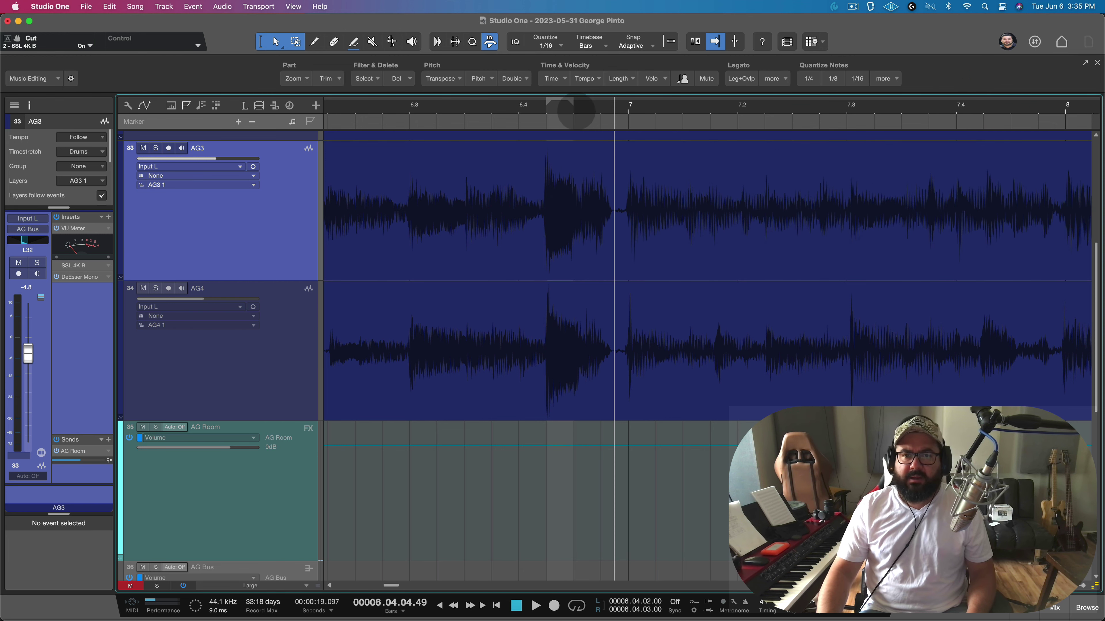
- Select the fretboard noise just before bar 7 across AG3 and AG4 as a range and run the harshness macro on it
{"action": "scroll", "coordinate": [576, 111], "scroll_direction": "up", "scroll_amount": 3}
{"action": "left_click_drag", "start_coordinate": [571, 174], "coordinate": [649, 326]}
{"action": "key", "text": "ctrl+g"}
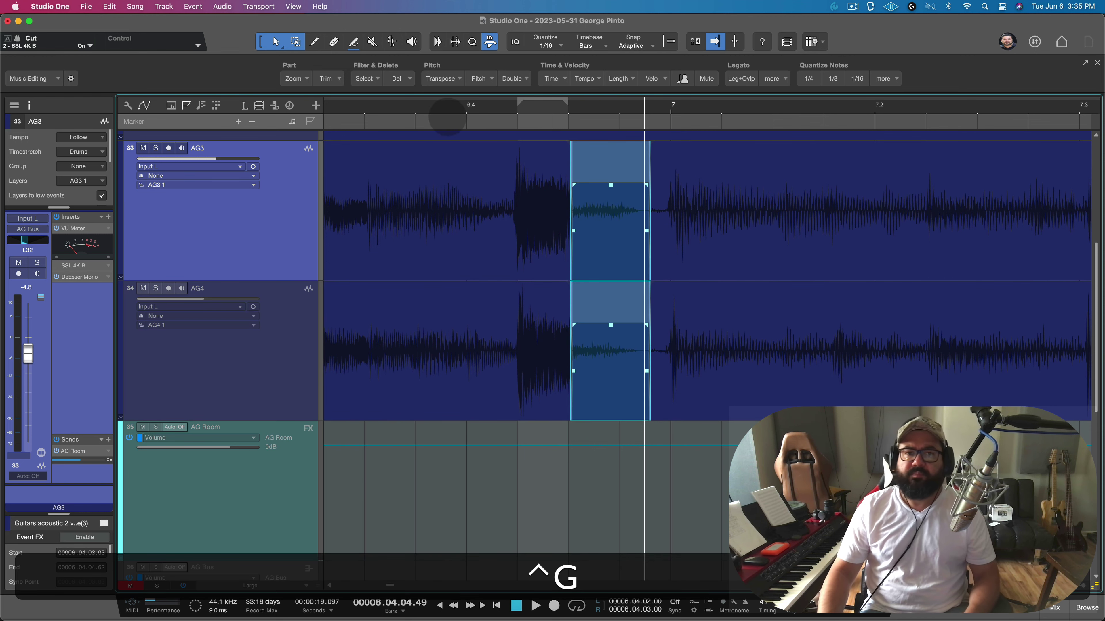
- Play the passage from before 6.4 past bar 7 to hear the reduced noise
{"action": "left_click", "coordinate": [431, 106]}
{"action": "key", "text": "space"}
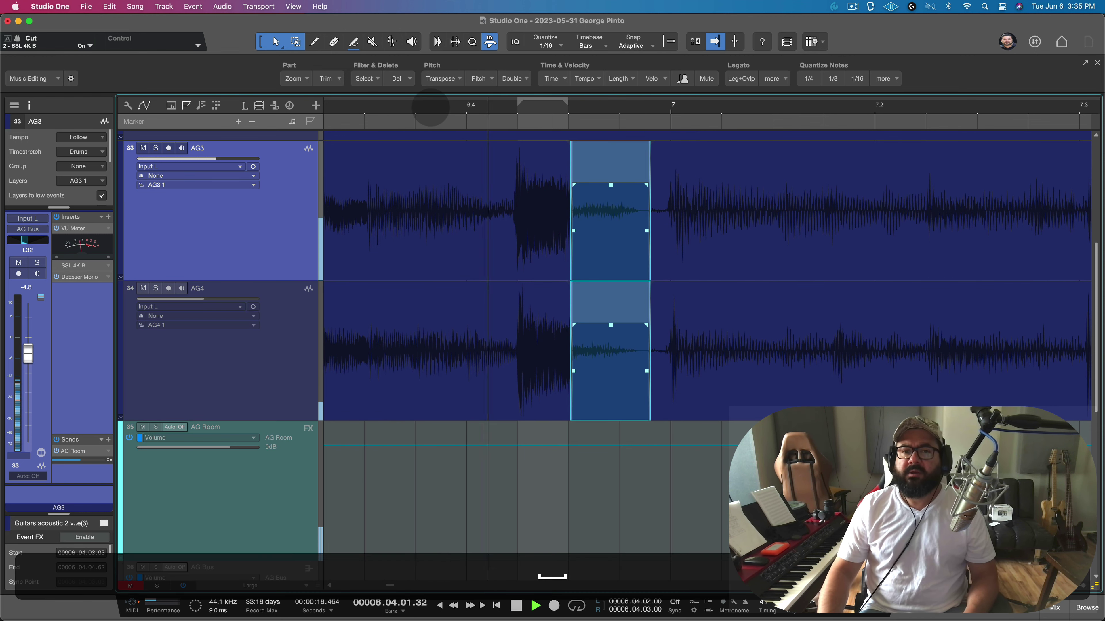
{"action": "key", "text": "space"}
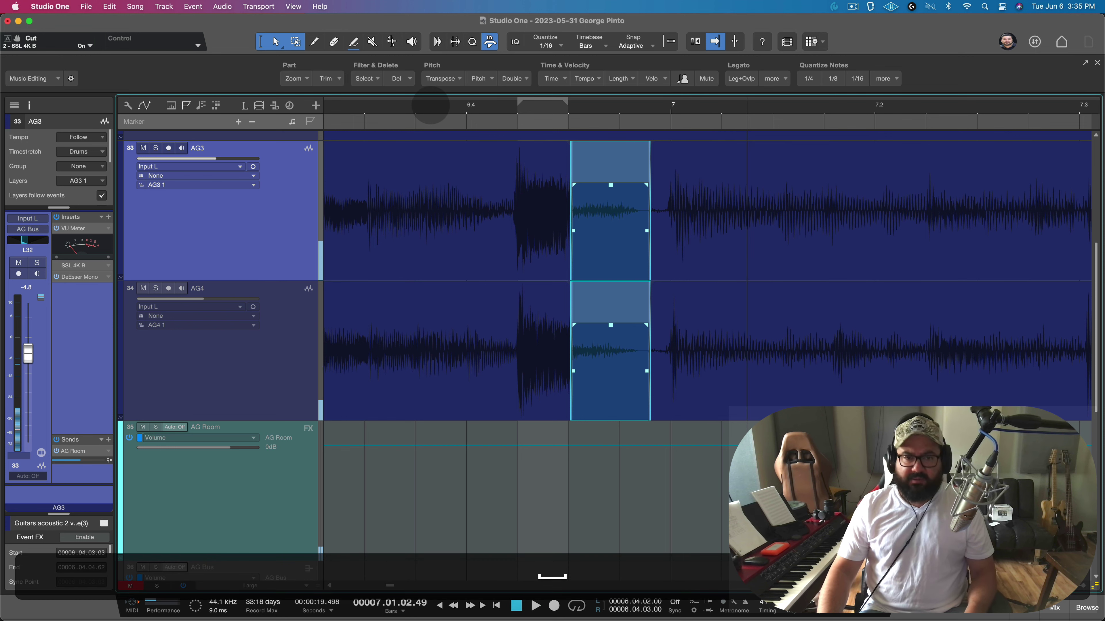
- Undo the macro to compare with the original sound, and rerun it on the same range for another playback
{"action": "key", "text": "super+z"}
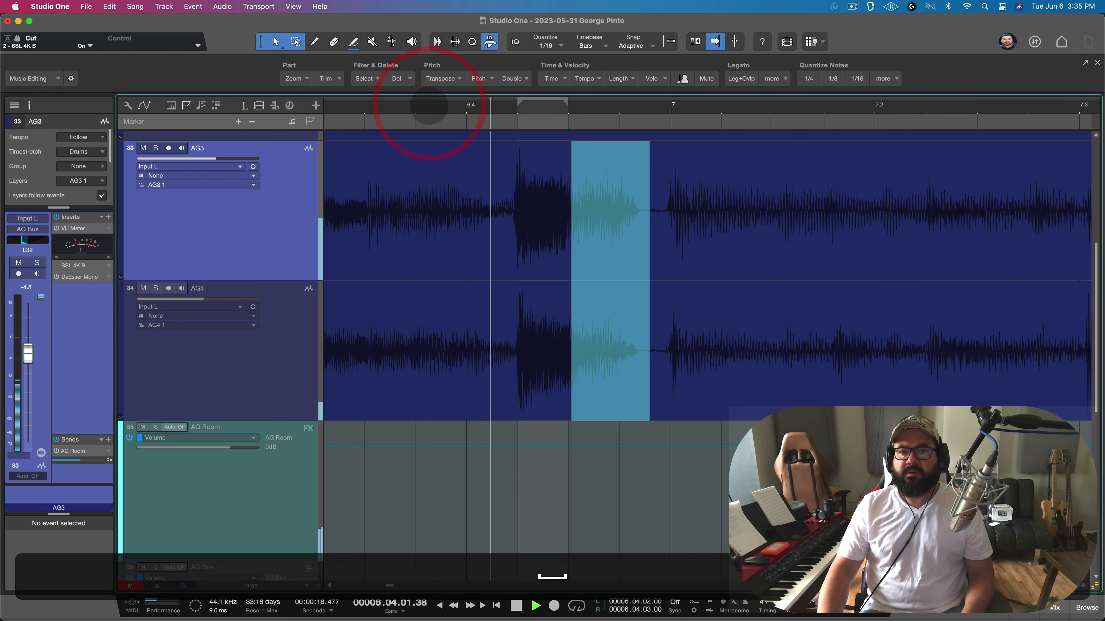
{"action": "key", "text": "ctrl+g"}
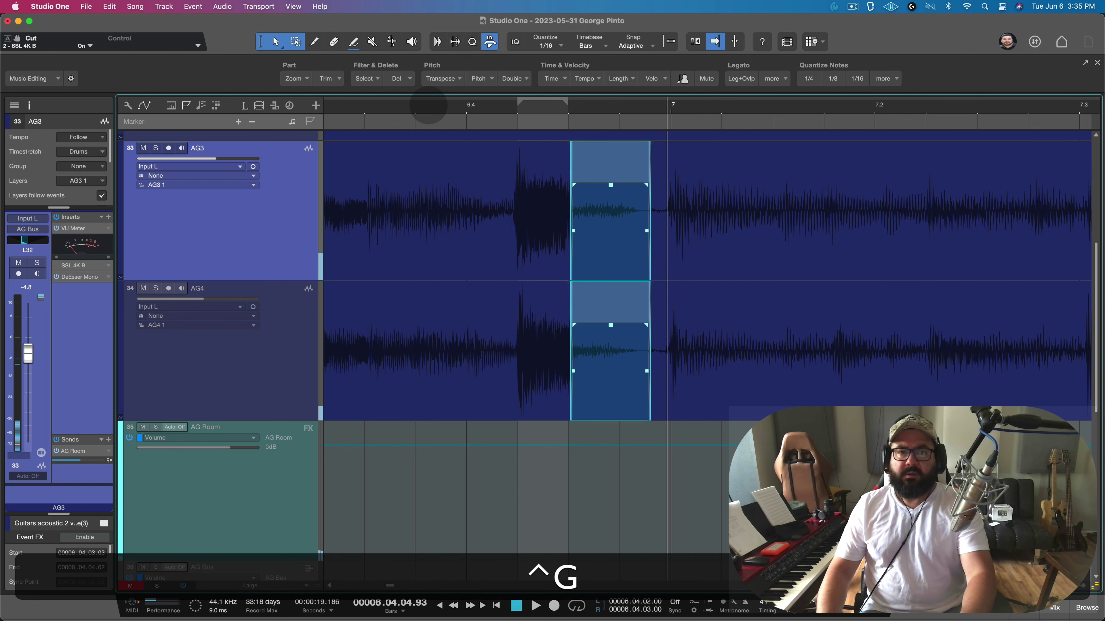
{"action": "left_click", "coordinate": [428, 104]}
{"action": "key", "text": "space"}
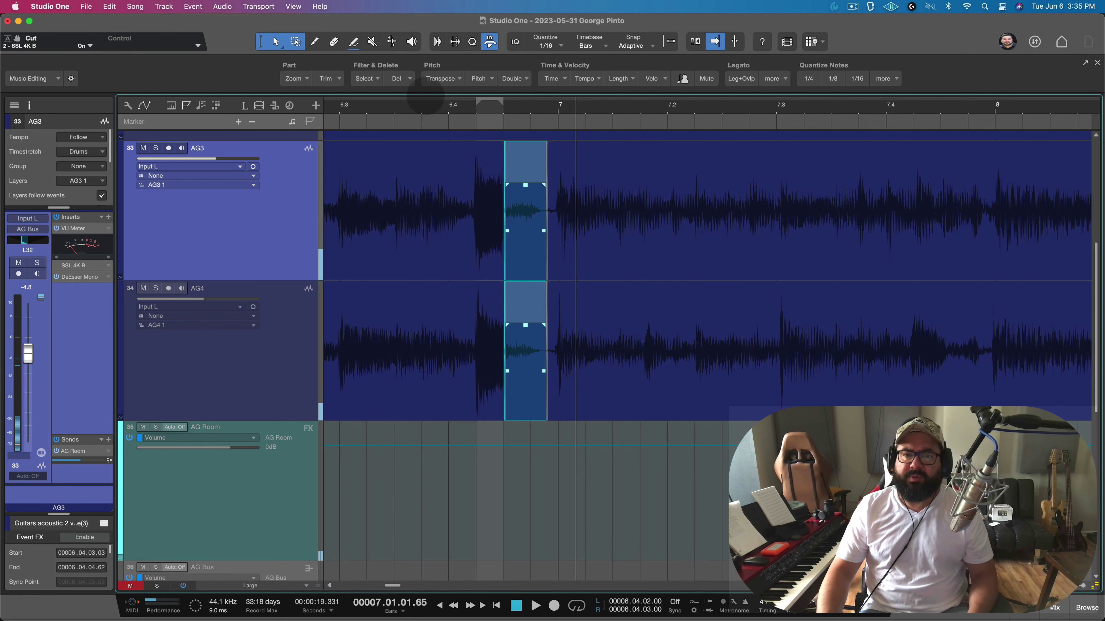
- Play both guitar tracks on through bar 7 to locate the next fretboard noise before bar 8
{"action": "left_click_drag", "start_coordinate": [427, 104], "coordinate": [423, 89]}
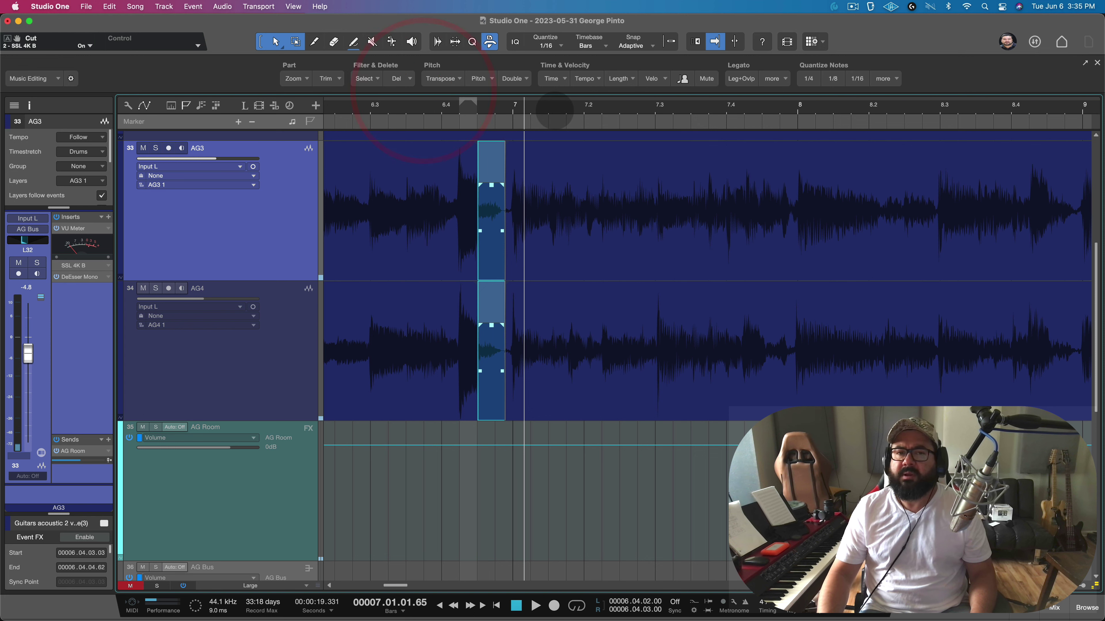
{"action": "key", "text": "space"}
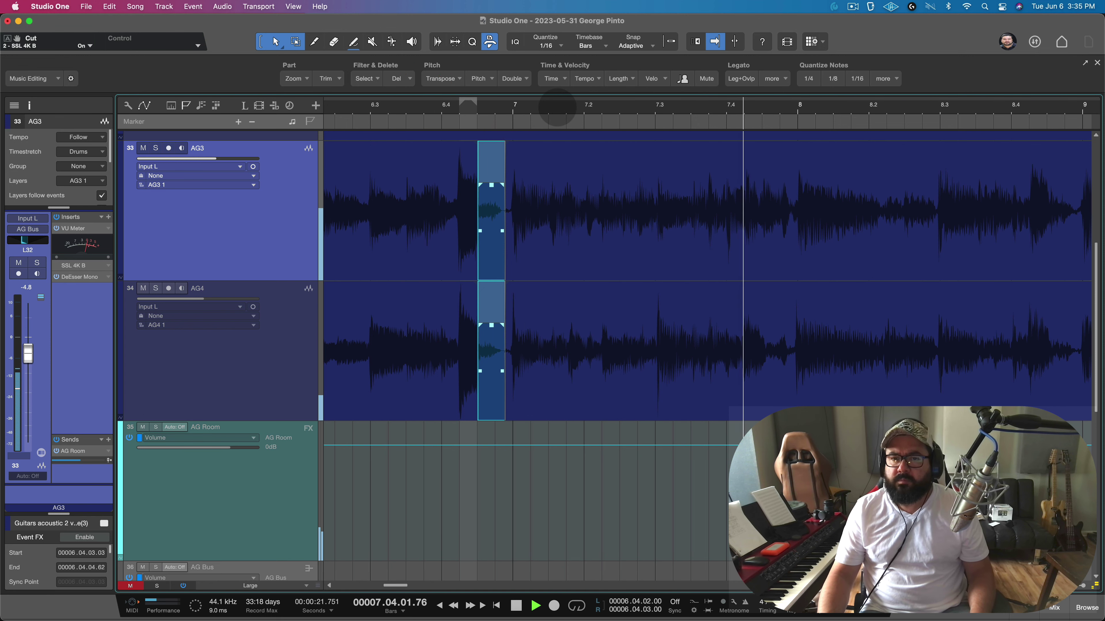
{"action": "key", "text": "space"}
{"action": "left_click_drag", "start_coordinate": [767, 111], "coordinate": [754, 129]}
{"action": "left_click", "coordinate": [663, 108]}
{"action": "key", "text": "space"}
{"action": "key", "text": "space"}
- Select the noise between 7.4 and bar 8 across AG3 and AG4, run the harshness macro on it and play the passage
{"action": "left_click_drag", "start_coordinate": [716, 209], "coordinate": [795, 338]}
{"action": "key", "text": "ctrl+g"}
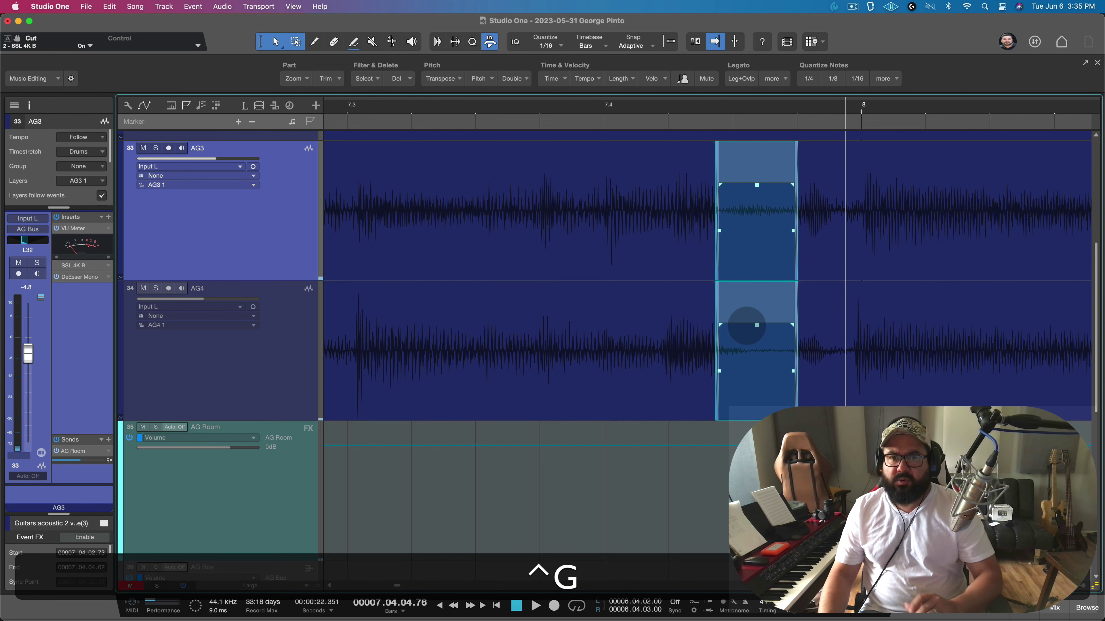
{"action": "left_click", "coordinate": [435, 109]}
{"action": "key", "text": "space"}
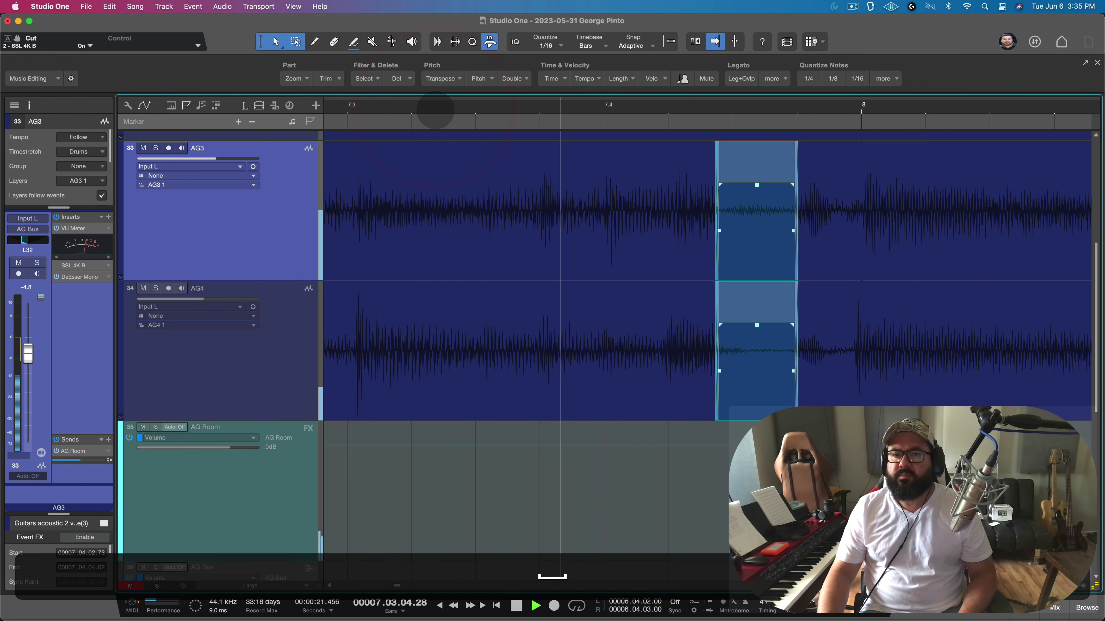
- Undo the macro on the range before bar 8 and play the original passage from about 7.3 for comparison
{"action": "key", "text": "super+z"}
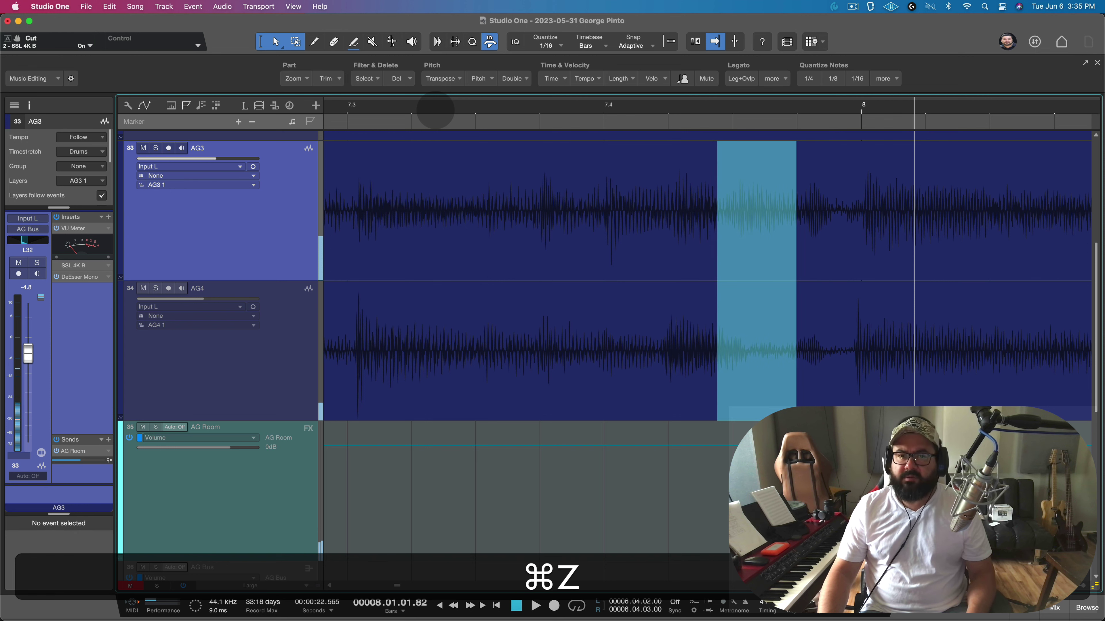
{"action": "left_click", "coordinate": [435, 109]}
{"action": "key", "text": "space"}
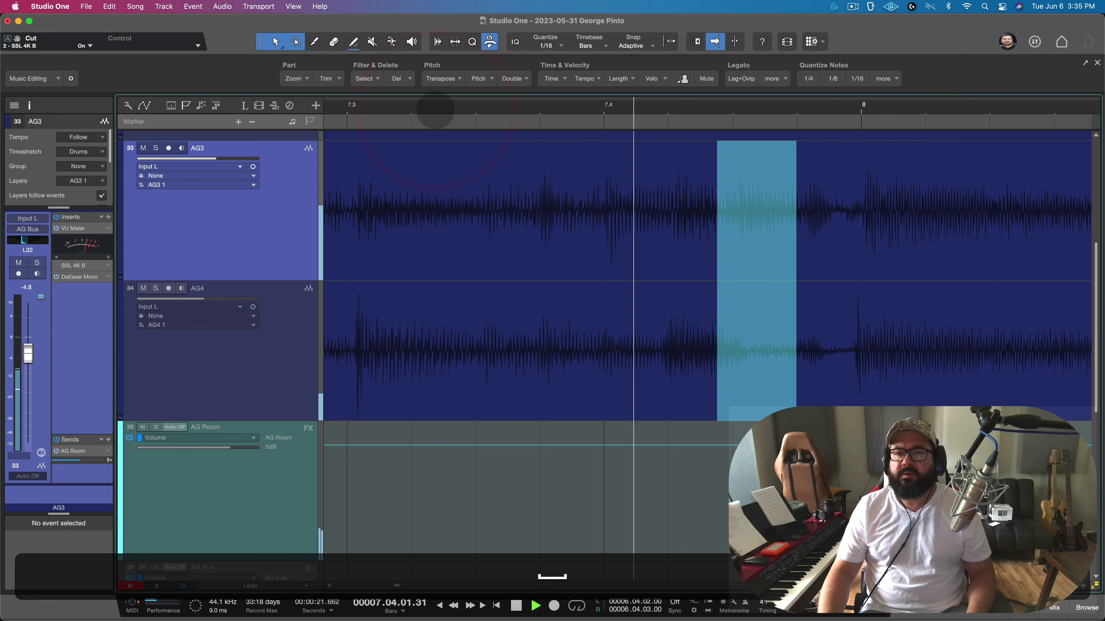
- Rerun the harshness macro on the selected range before bar 8 across AG3 and AG4 and play the passage from about 7.3
{"action": "key", "text": "space"}
{"action": "left_click", "coordinate": [436, 106]}
{"action": "key", "text": "ctrl+g"}
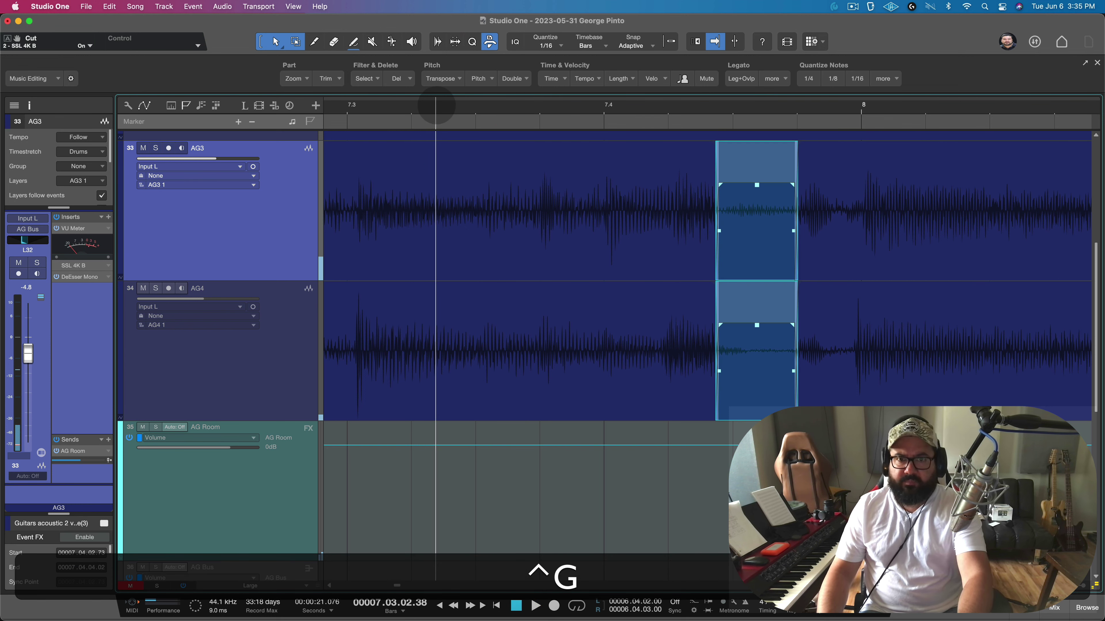
{"action": "key", "text": "space"}
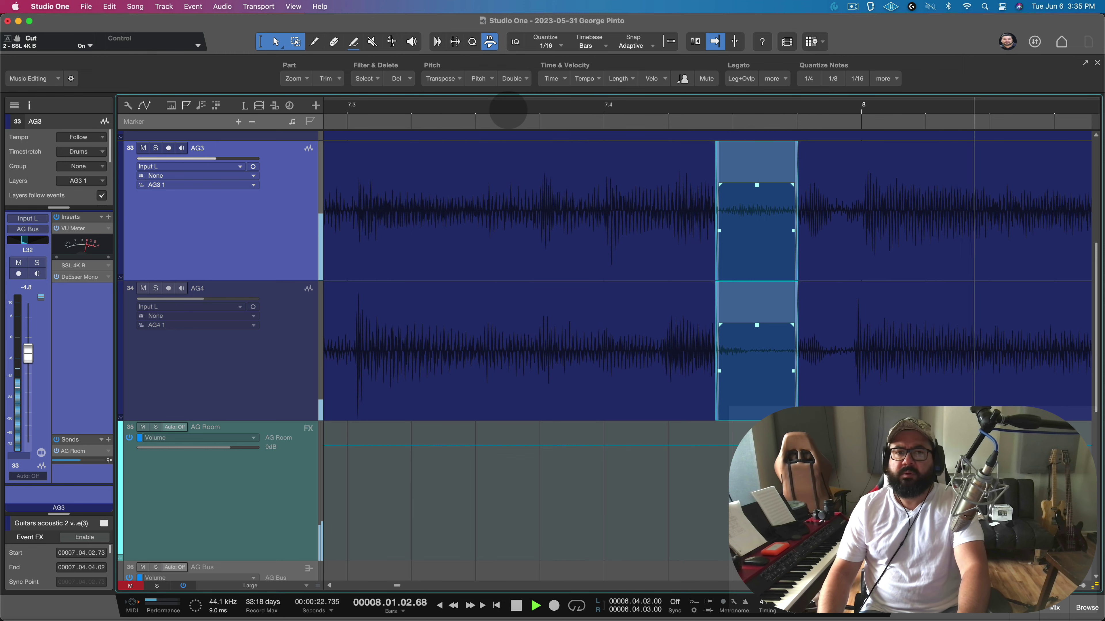
- Play both guitar tracks on to bar 10 and replay from just before 9.4 to locate the next fretboard noise
{"action": "key", "text": "w"}
{"action": "key", "text": "w"}
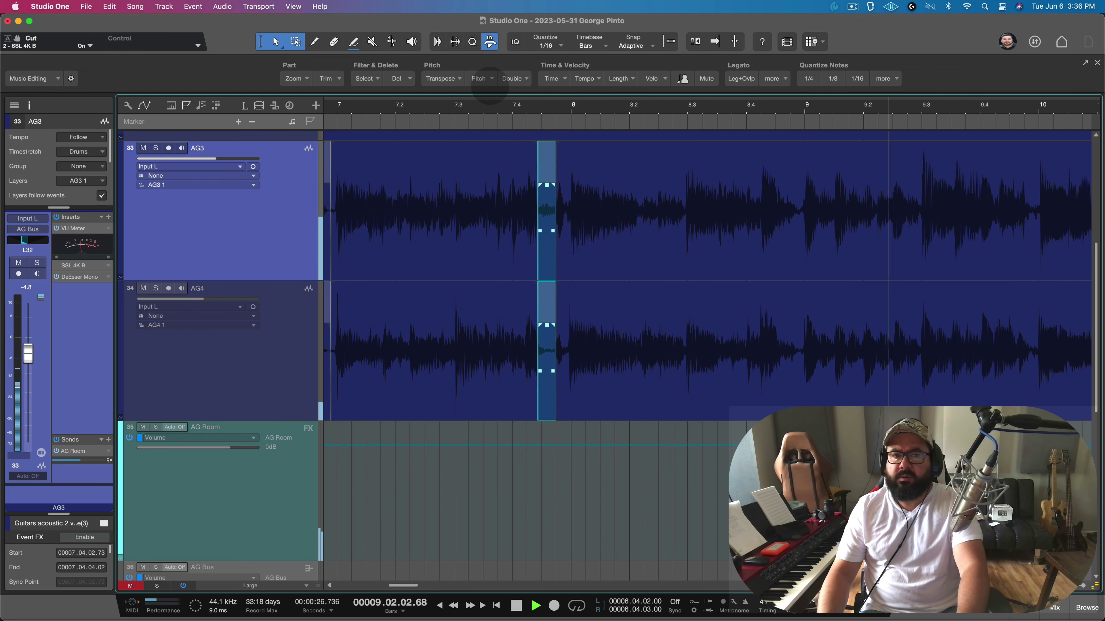
{"action": "mouse_move", "coordinate": [486, 104]}
{"action": "left_mouse_down"}
{"action": "mouse_move", "coordinate": [480, 95]}
{"action": "mouse_move", "coordinate": [472, 104]}
{"action": "left_mouse_up"}
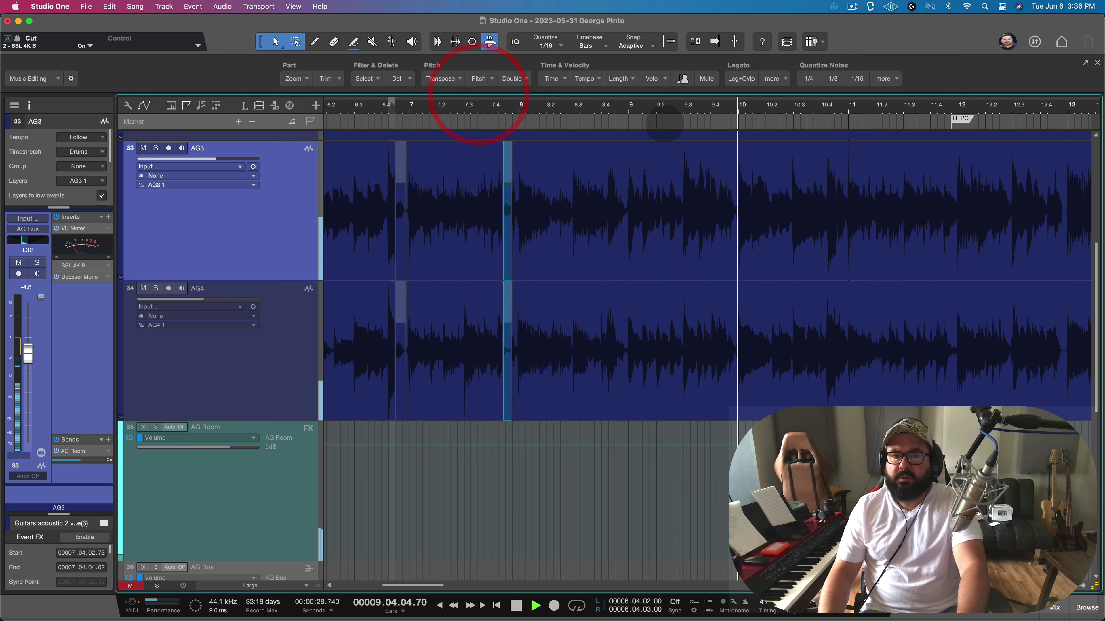
{"action": "key", "text": "space"}
{"action": "left_click_drag", "start_coordinate": [739, 107], "coordinate": [696, 124]}
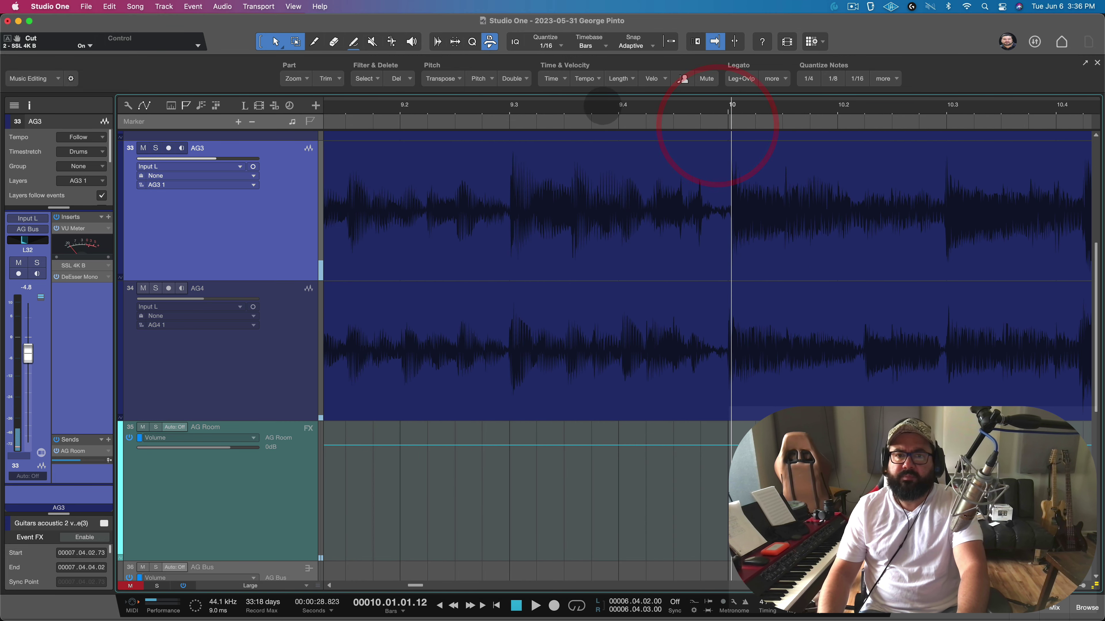
{"action": "left_click", "coordinate": [603, 107]}
{"action": "key", "text": "space"}
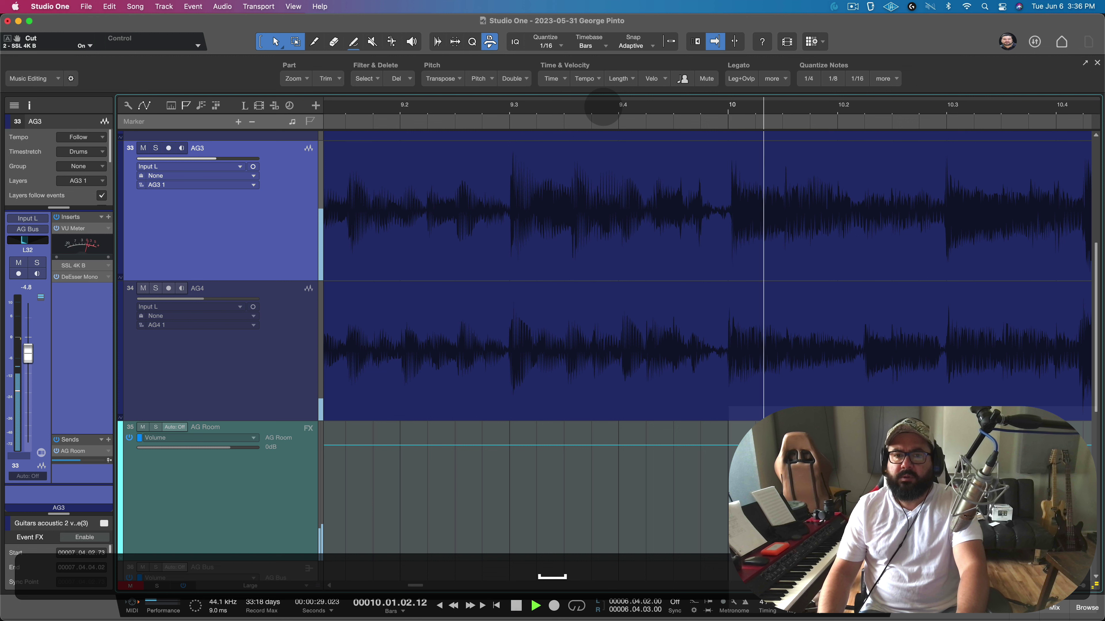
{"action": "left_click", "coordinate": [603, 107]}
{"action": "key", "text": "space"}
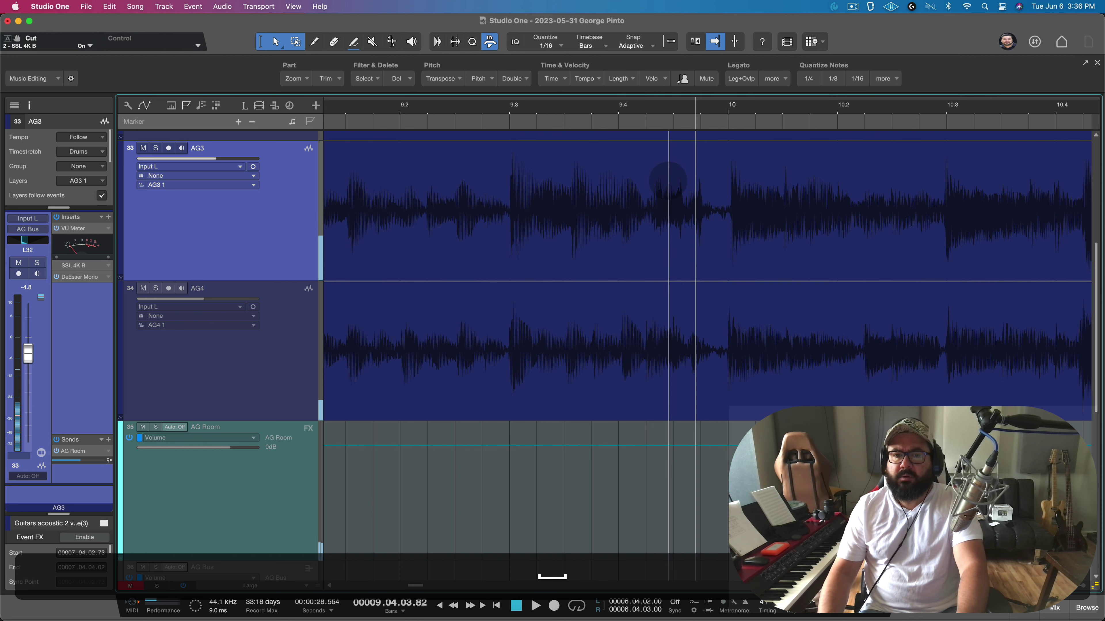
- Select the noise between 9.4 and bar 10 across AG3 and AG4, run the harshness macro on it and play the passage
{"action": "left_click_drag", "start_coordinate": [669, 181], "coordinate": [688, 394]}
{"action": "key", "text": "ctrl+g"}
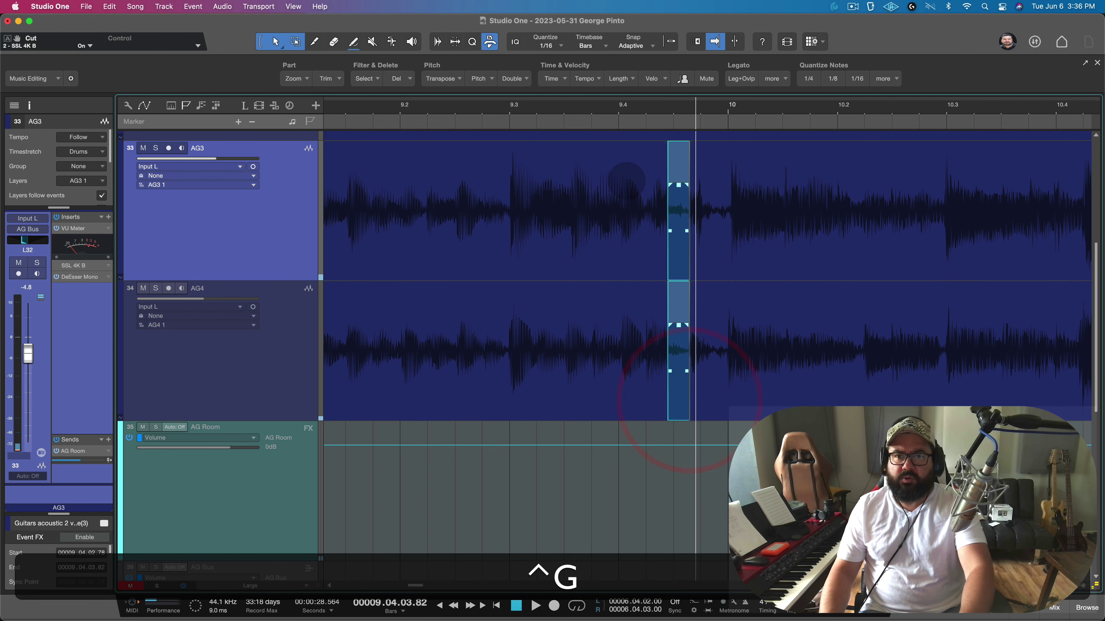
{"action": "left_click", "coordinate": [563, 104]}
{"action": "key", "text": "space"}
{"action": "key", "text": "space"}
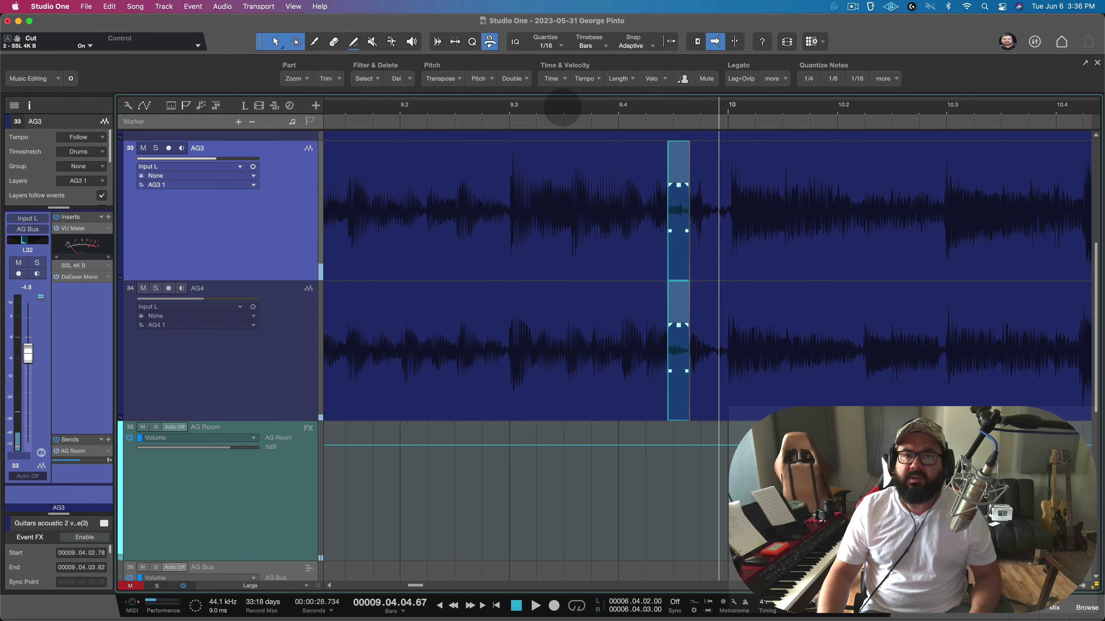
{"action": "key", "text": "z"}
{"action": "key", "text": "w"}
{"action": "key", "text": "w"}
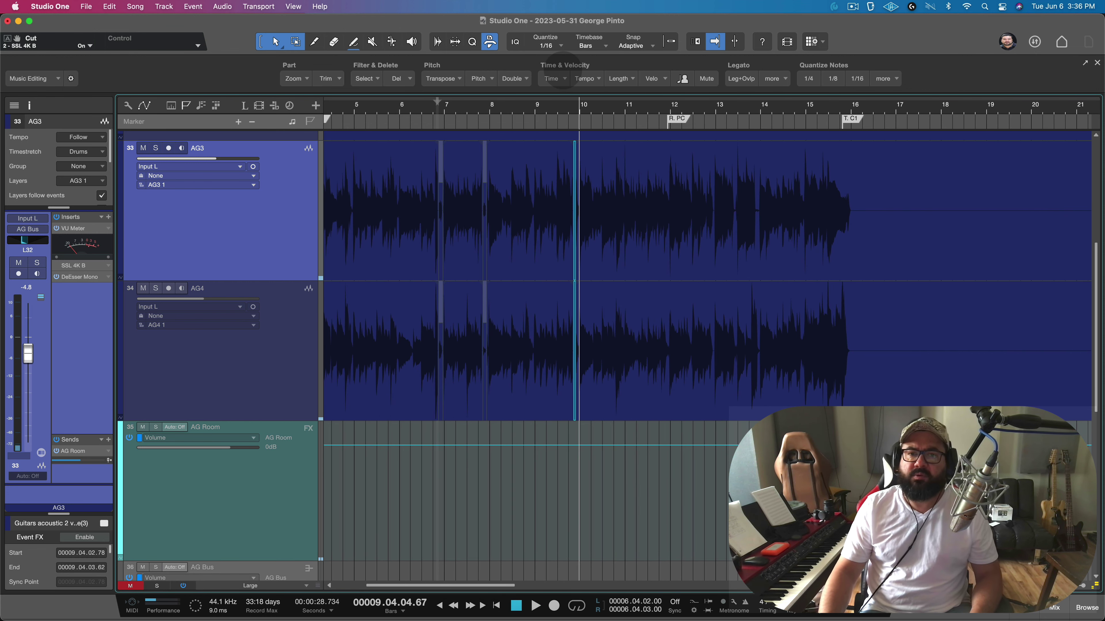
{"action": "left_click", "coordinate": [563, 70]}
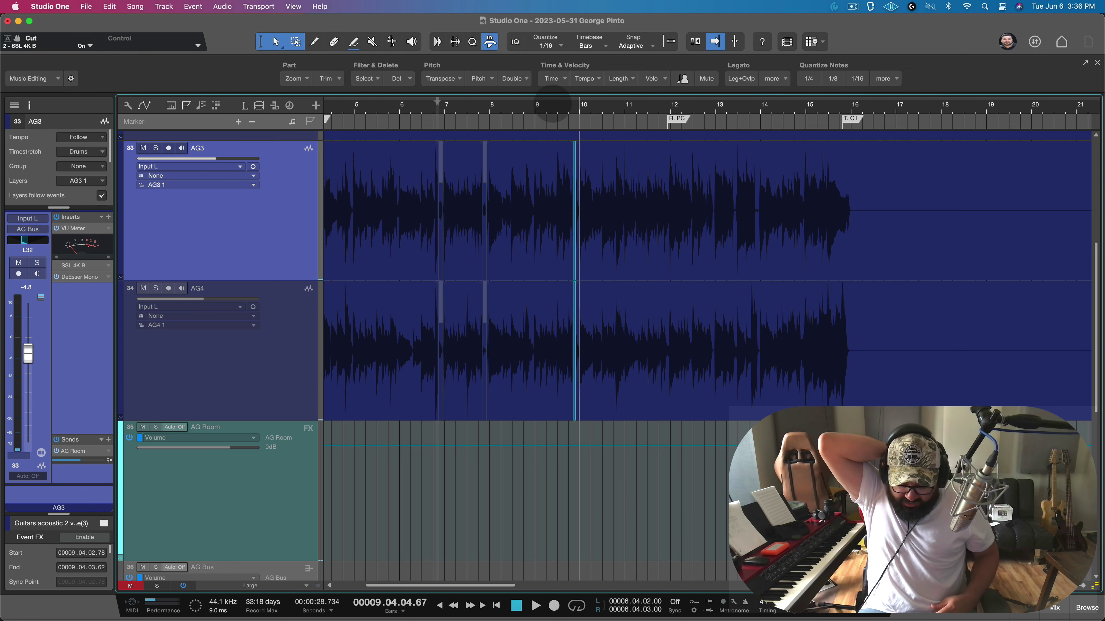